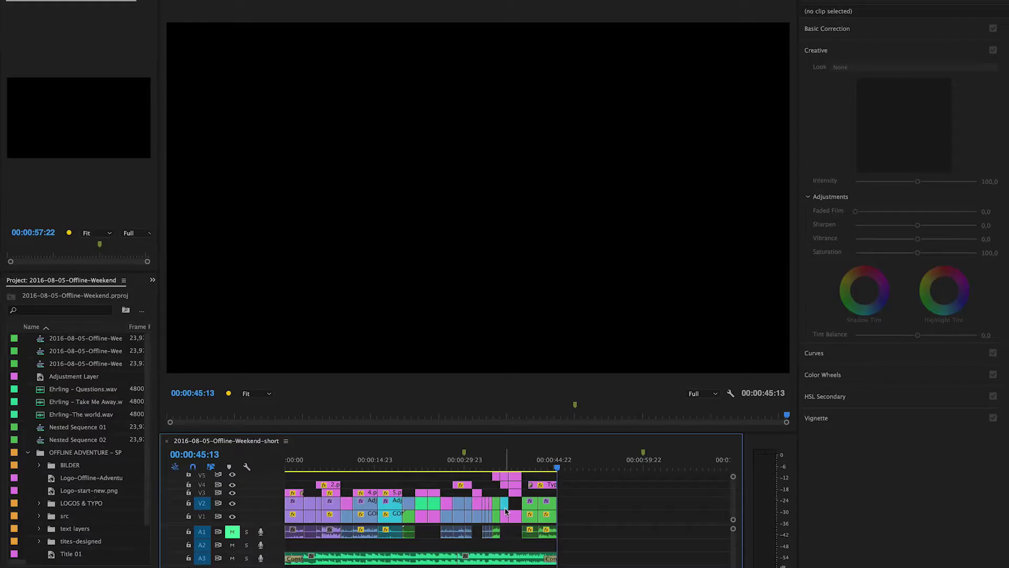
Preview the edit from the 00:00:02:11 logo shot, scrubbing back to about seven seconds and playing
click(310, 459)
click(300, 460)
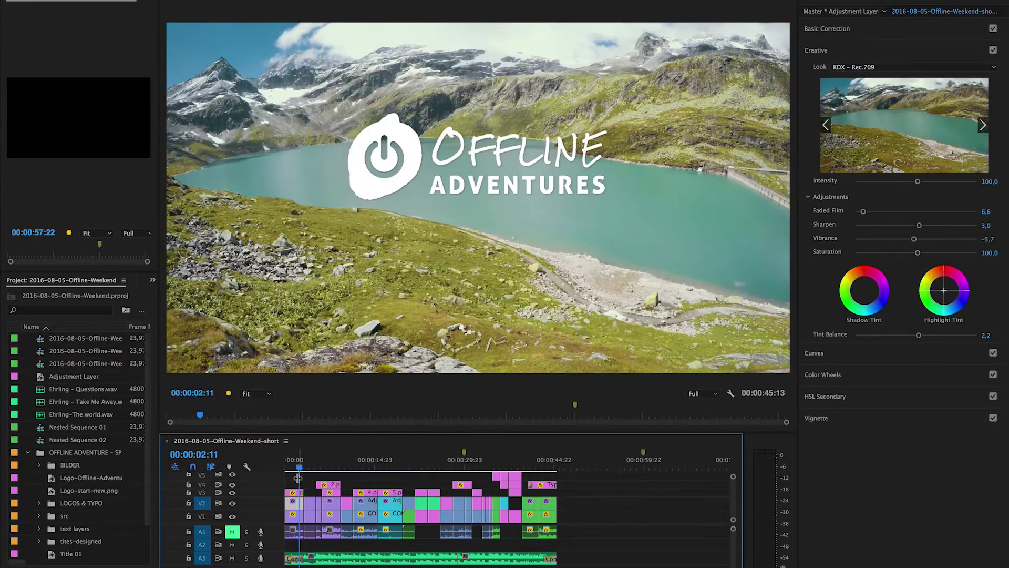
click(556, 465)
drag(556, 465, 325, 457)
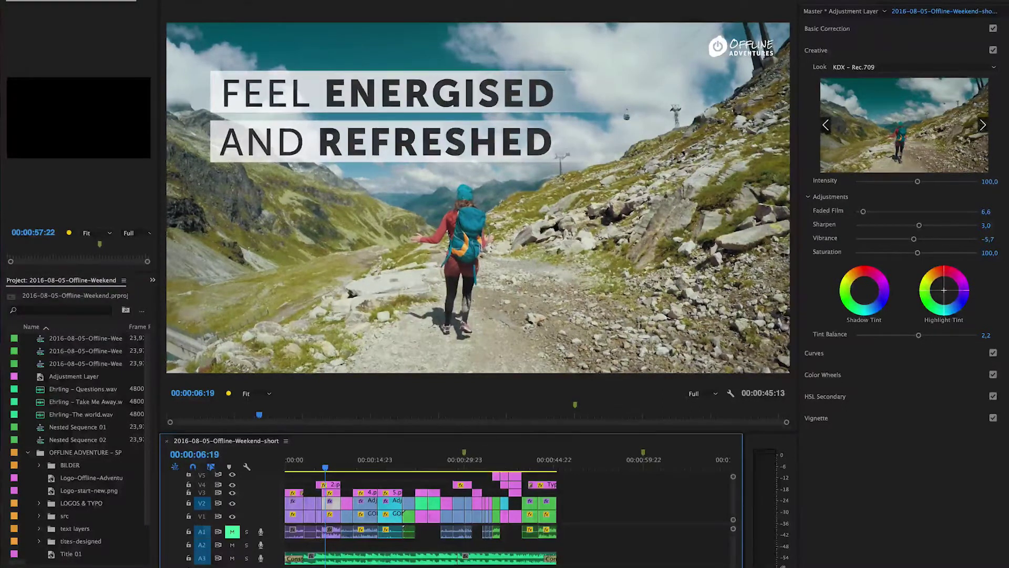
key(space)
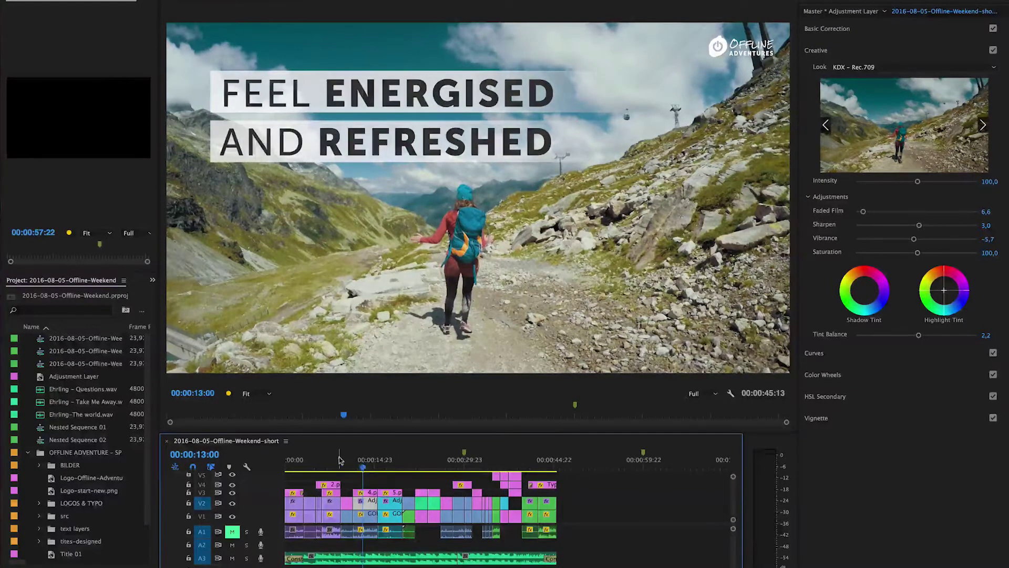
click(379, 483)
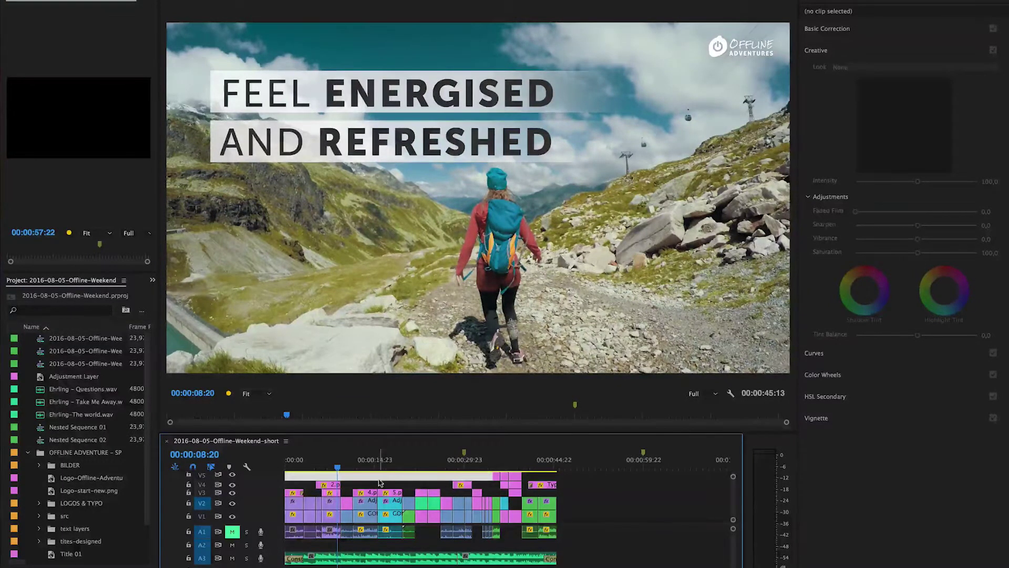
Mark In at 00:00:08:20 and Out at 00:00:21:18, then clear both and deselect clips
key(i)
key(o)
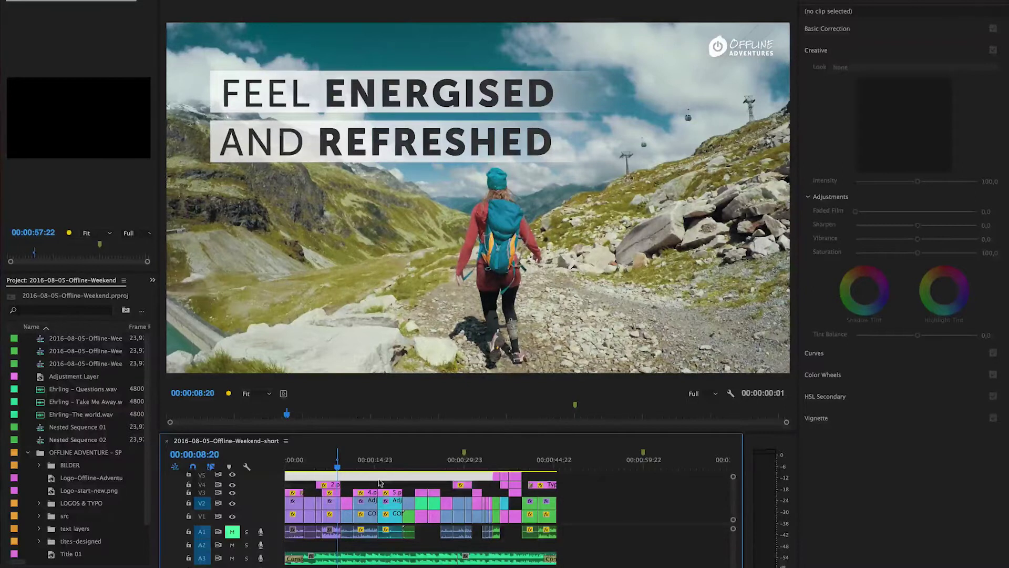
click(415, 460)
key(o)
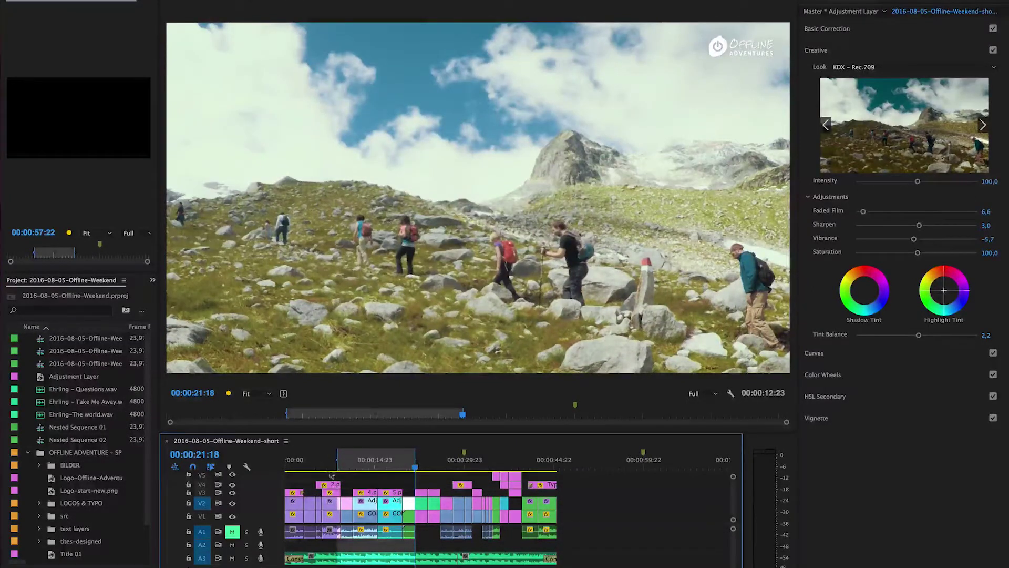
key(alt+i)
click(292, 502)
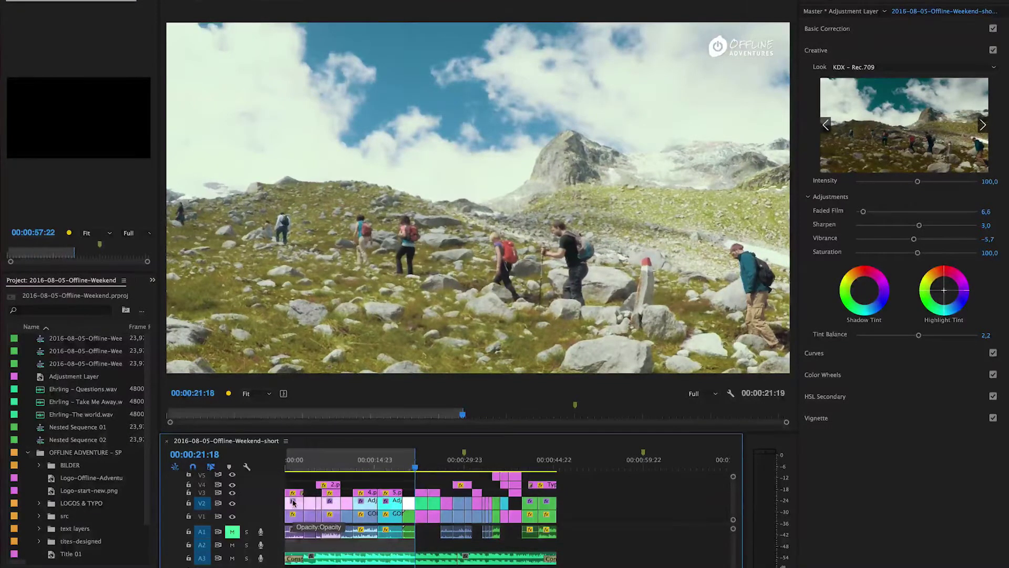
key(alt+o)
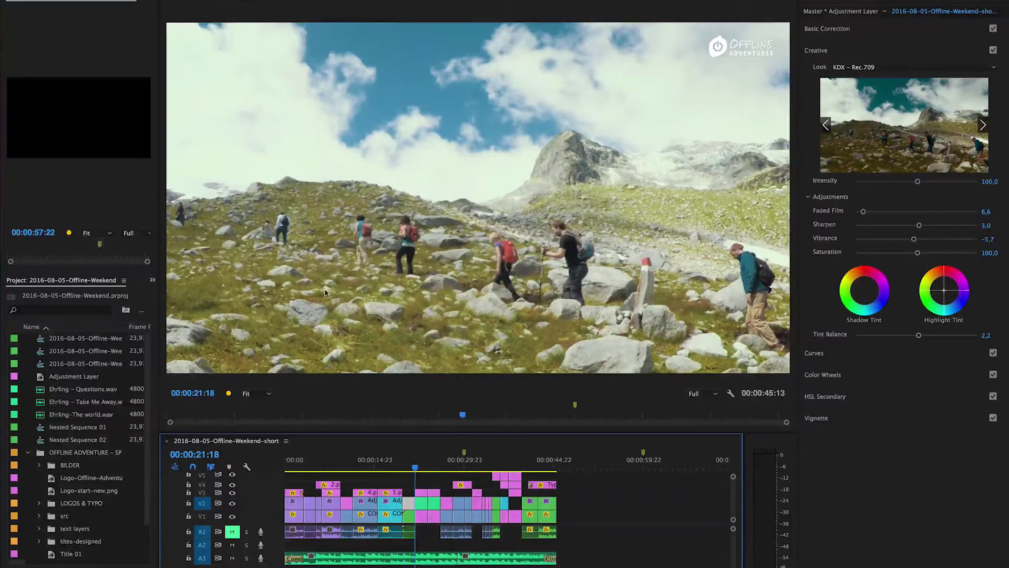
click(407, 479)
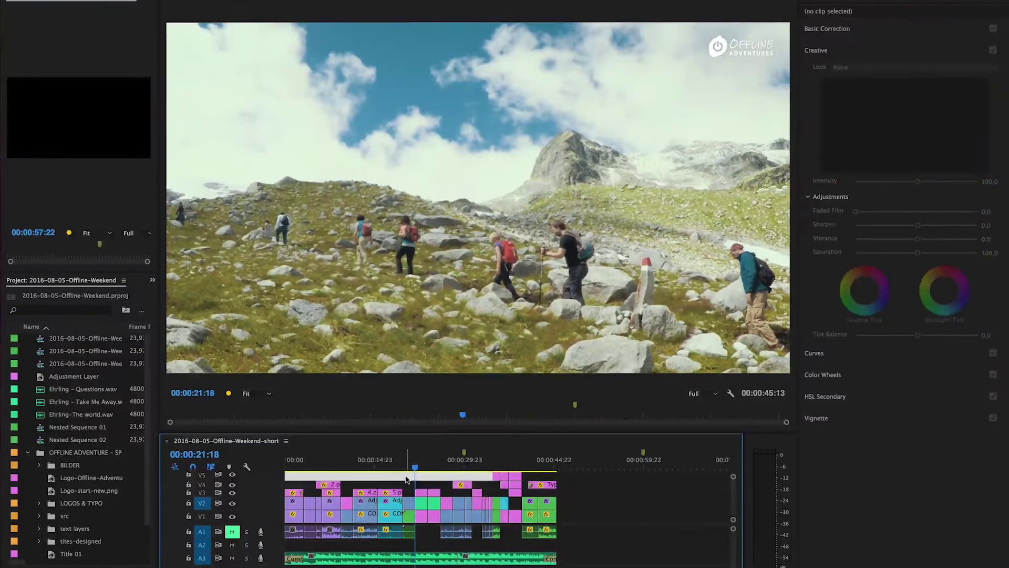
Open Export Settings for the weekend sequence and drop down its Preset list
key(super+m)
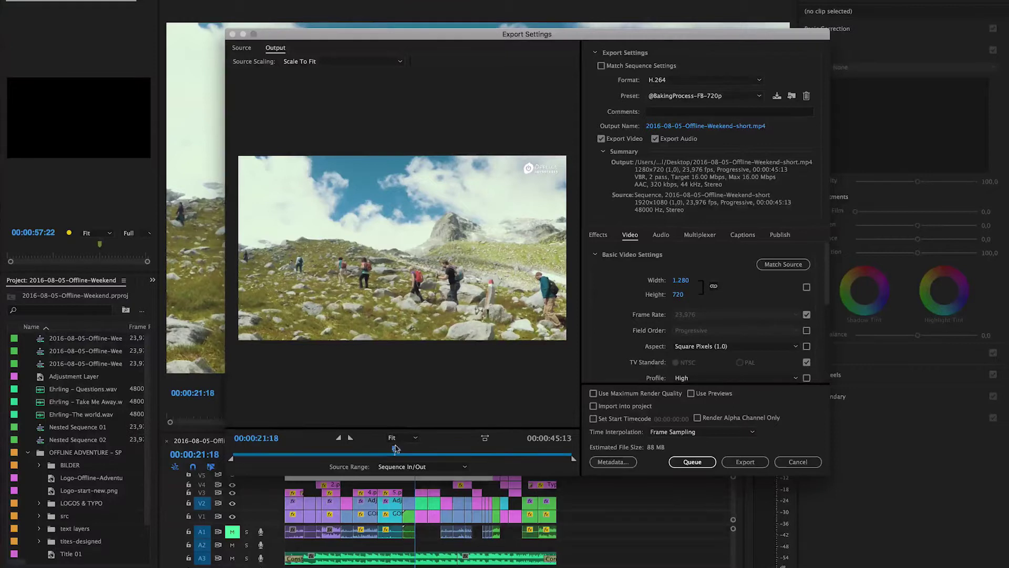
drag(395, 449, 230, 451)
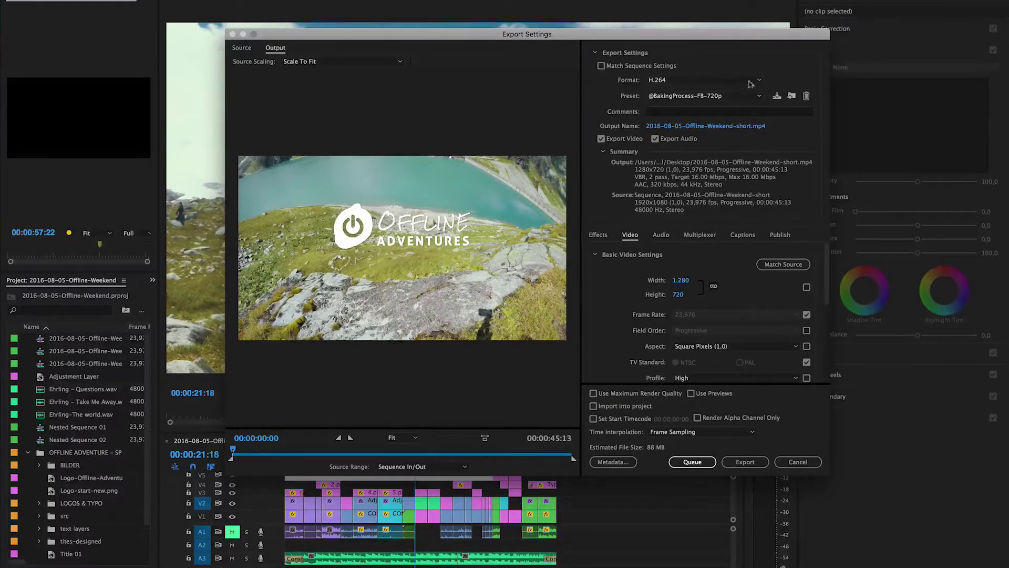
click(707, 95)
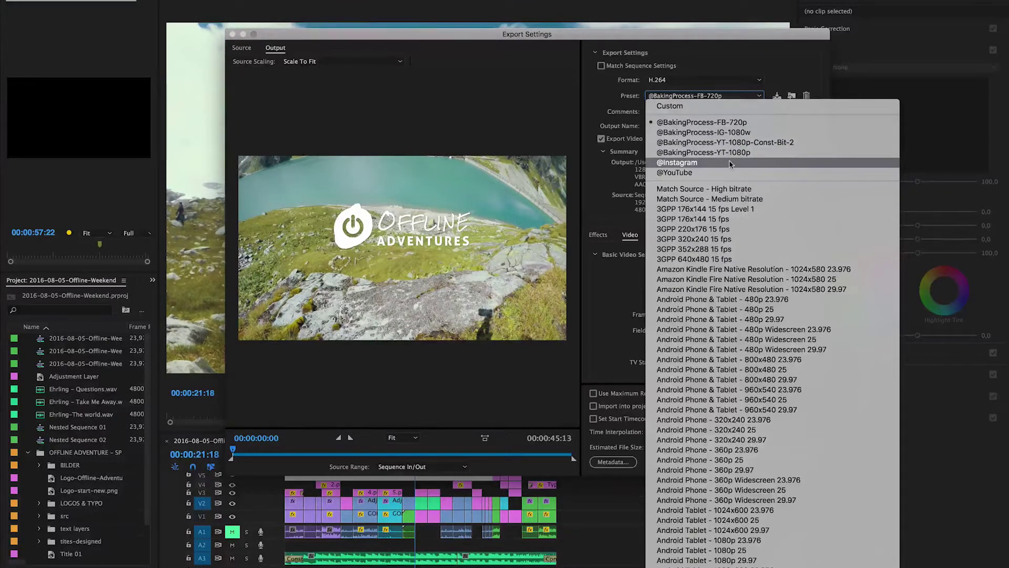
Choose the YouTube 1080p HD preset from the bottom of the list for 1920x1080 output
scroll(730, 164, down, 10)
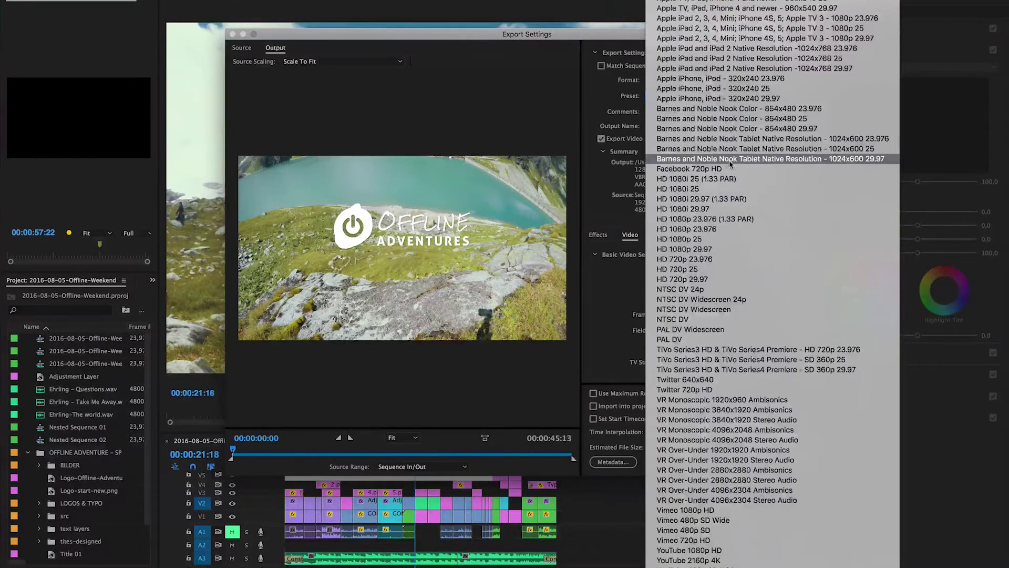
scroll(685, 126, up, 10)
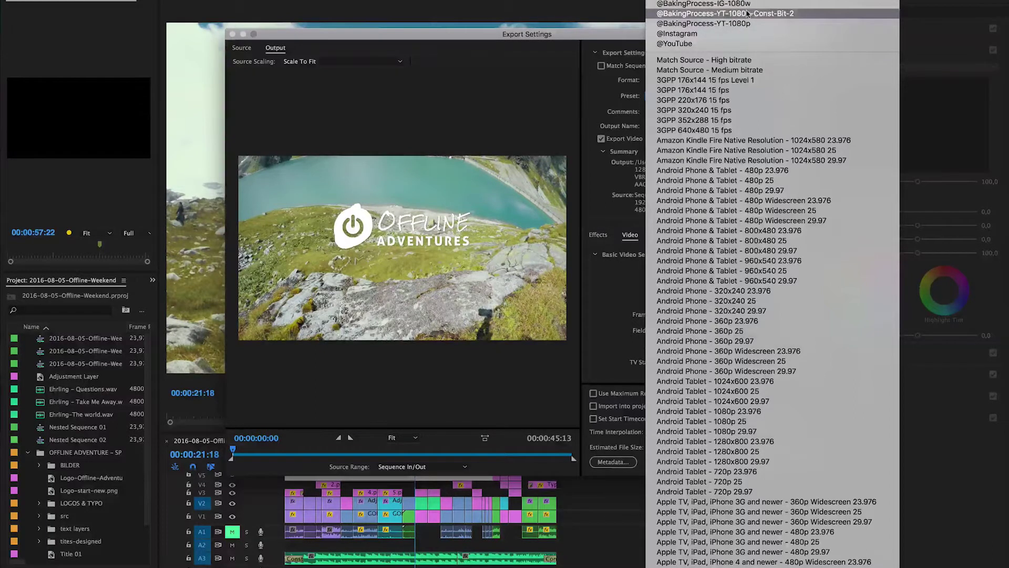
scroll(746, 63, down, 3)
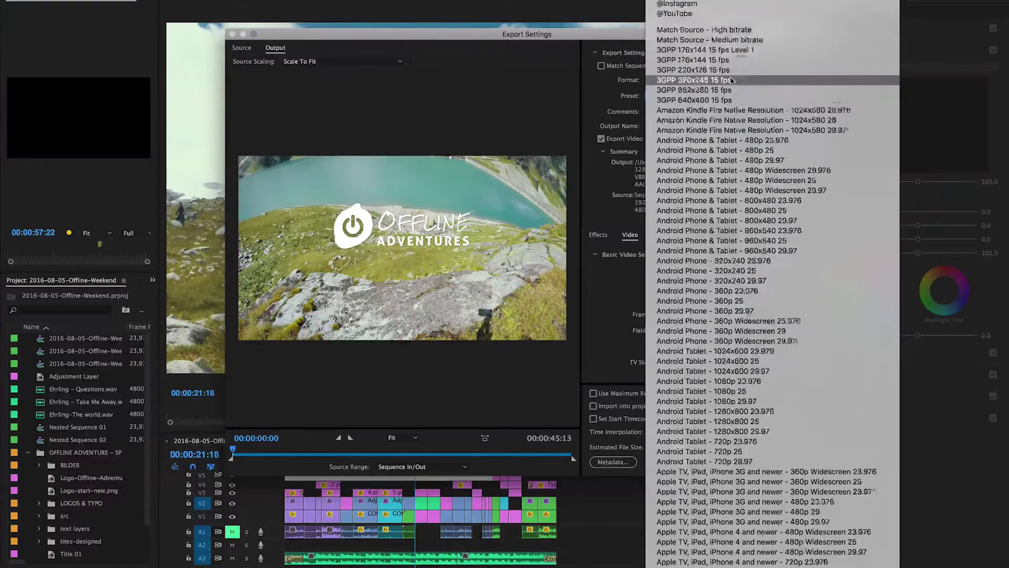
scroll(735, 552, down, 20)
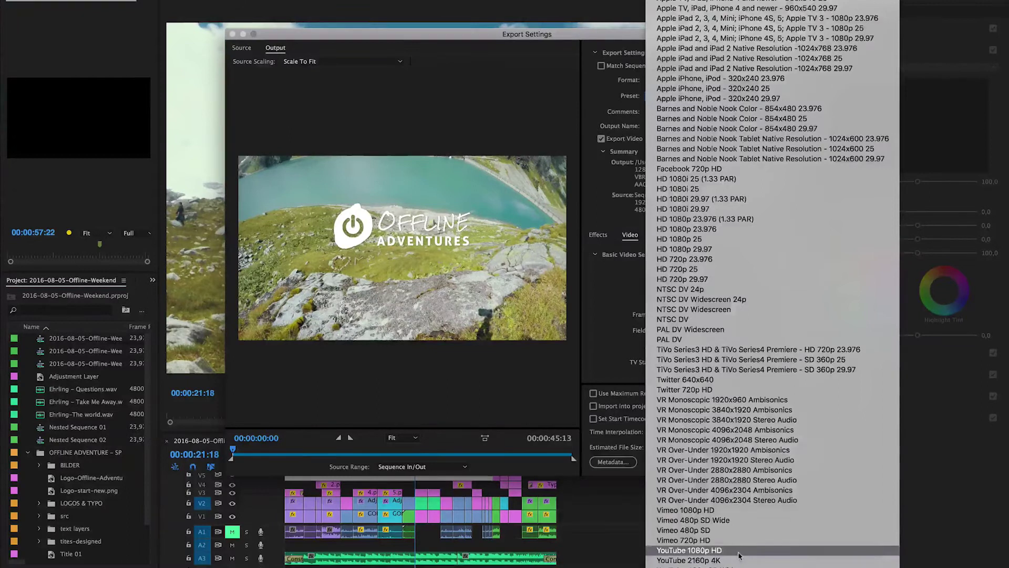
click(739, 549)
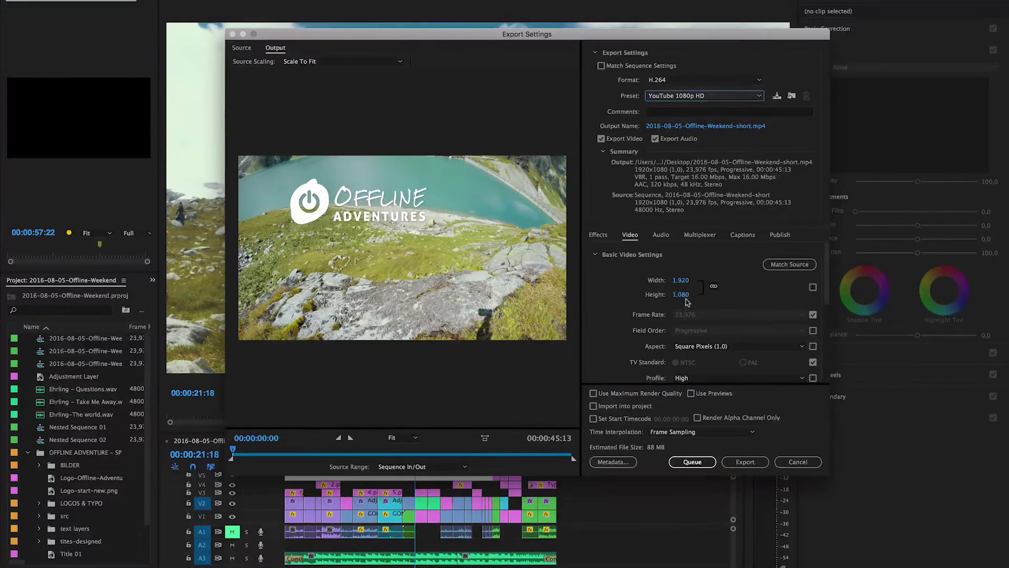
Review the Video tab's bitrate settings: VBR 1-pass at 16 Mbps
scroll(717, 307, down, 1)
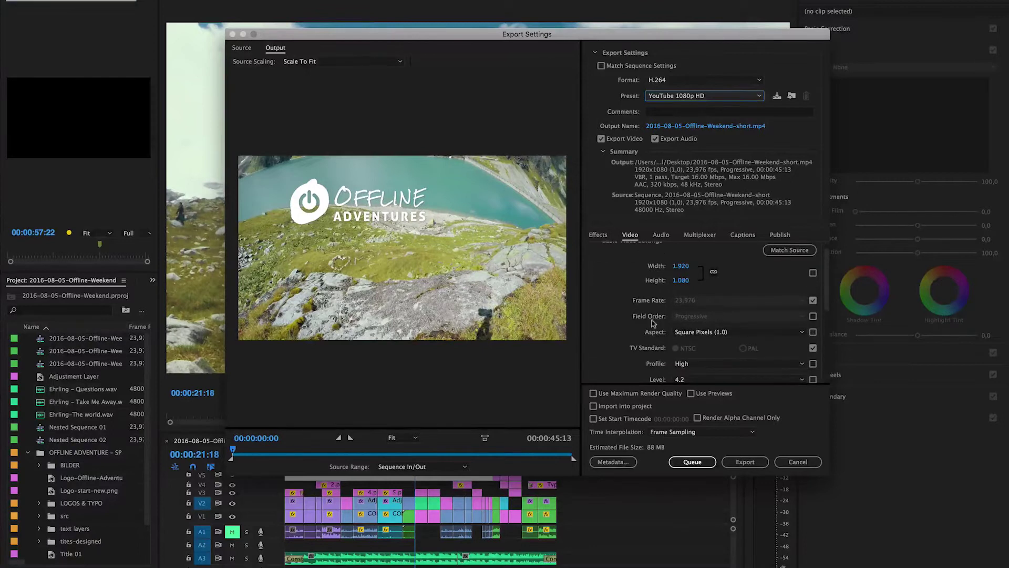
scroll(653, 322, down, 2)
scroll(653, 323, down, 1)
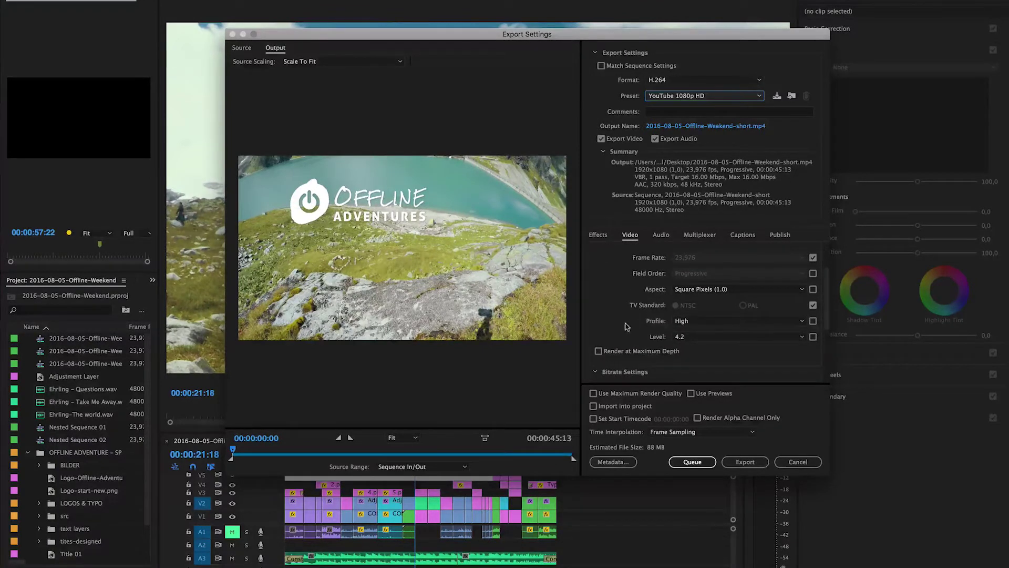
scroll(631, 327, down, 7)
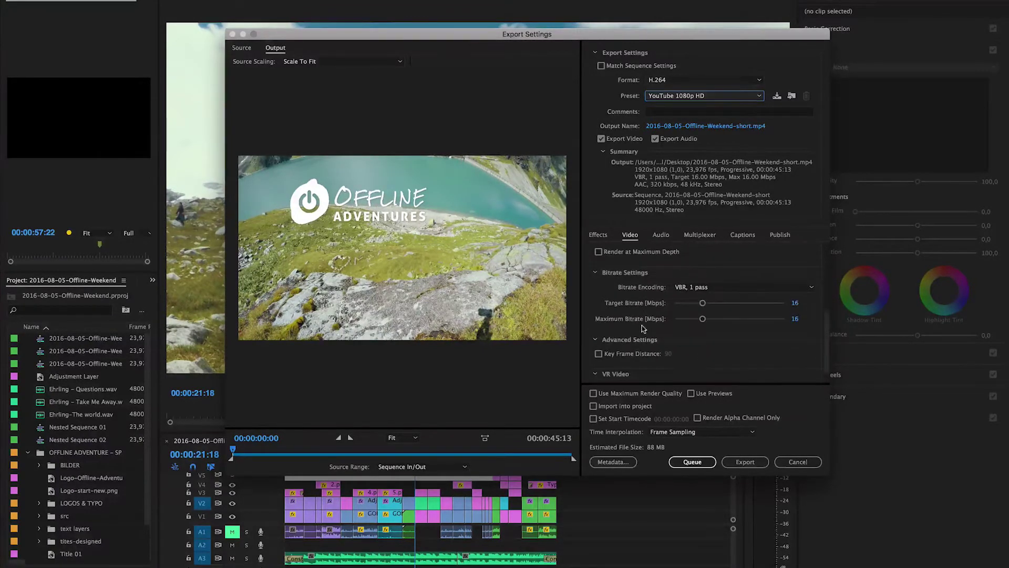
scroll(688, 308, up, 3)
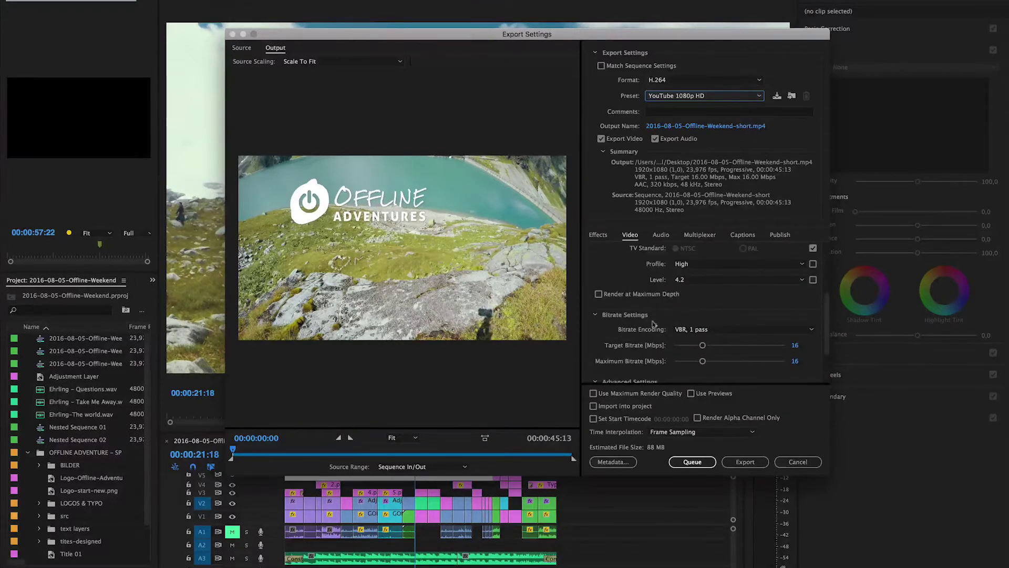
scroll(646, 335, down, 1)
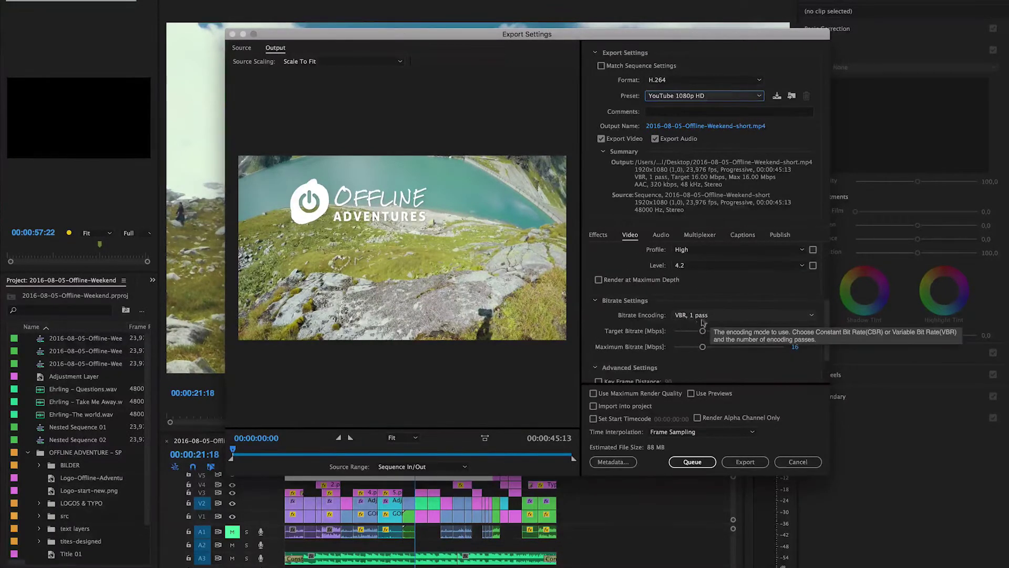
scroll(657, 322, up, 1)
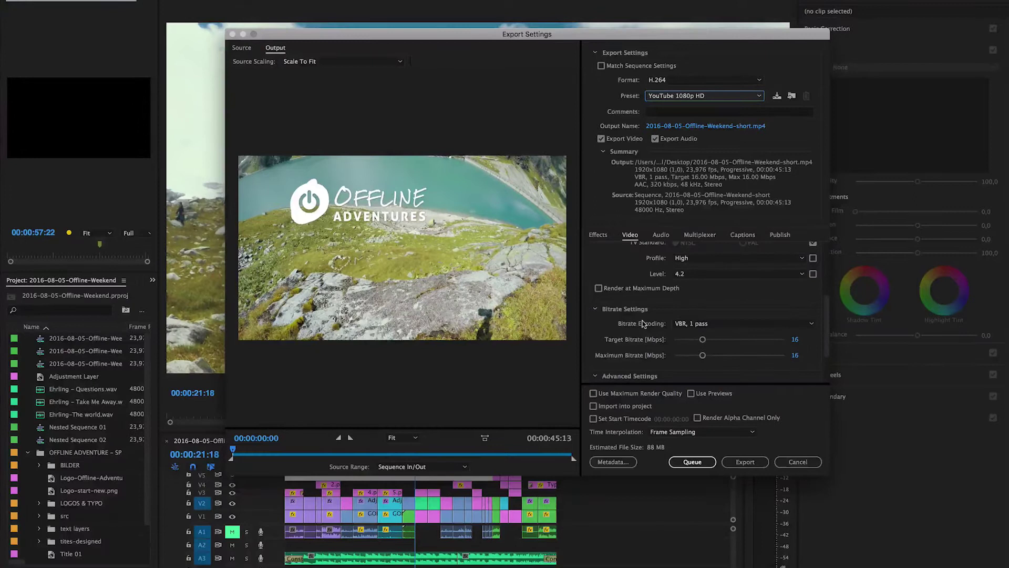
scroll(643, 323, down, 4)
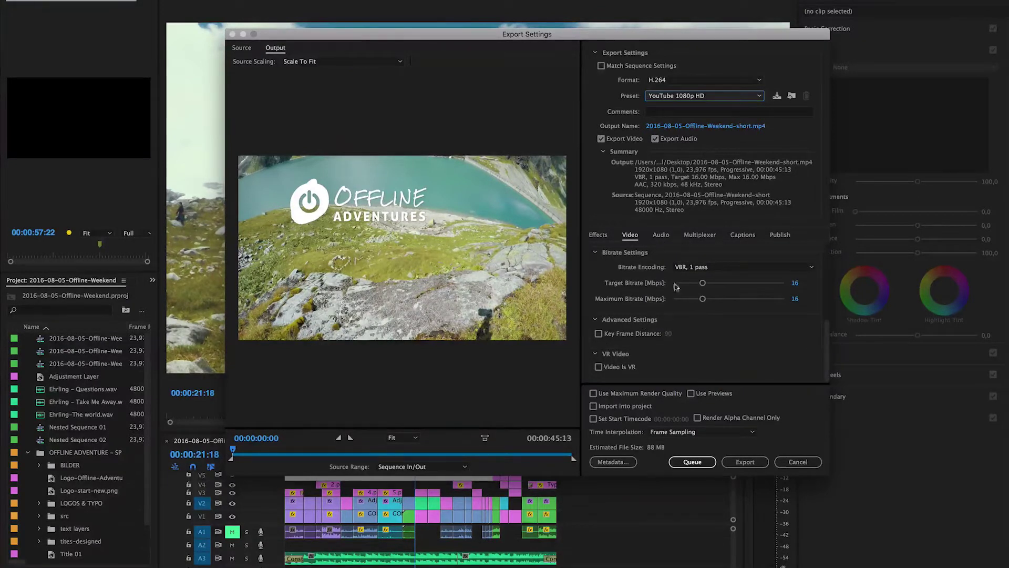
Check the AAC stereo audio settings, then enable Use Maximum Render Quality
click(659, 236)
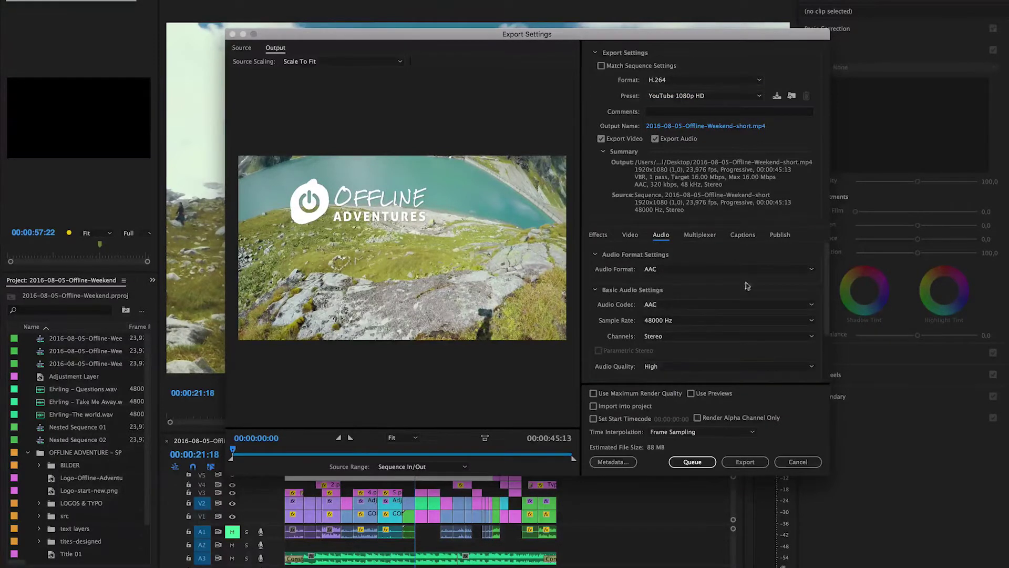
scroll(652, 323, down, 3)
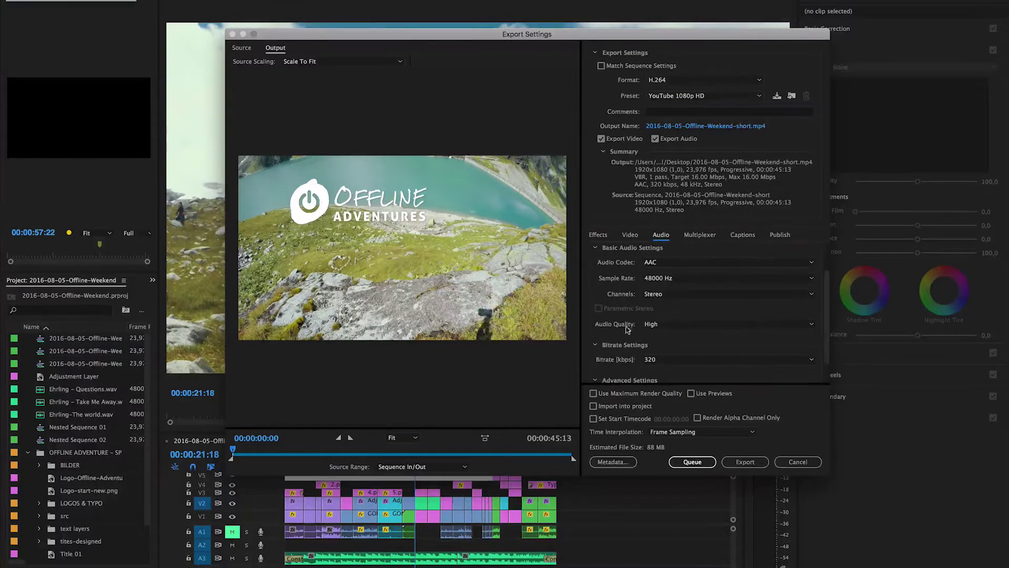
scroll(627, 329, down, 2)
scroll(627, 330, up, 3)
click(629, 237)
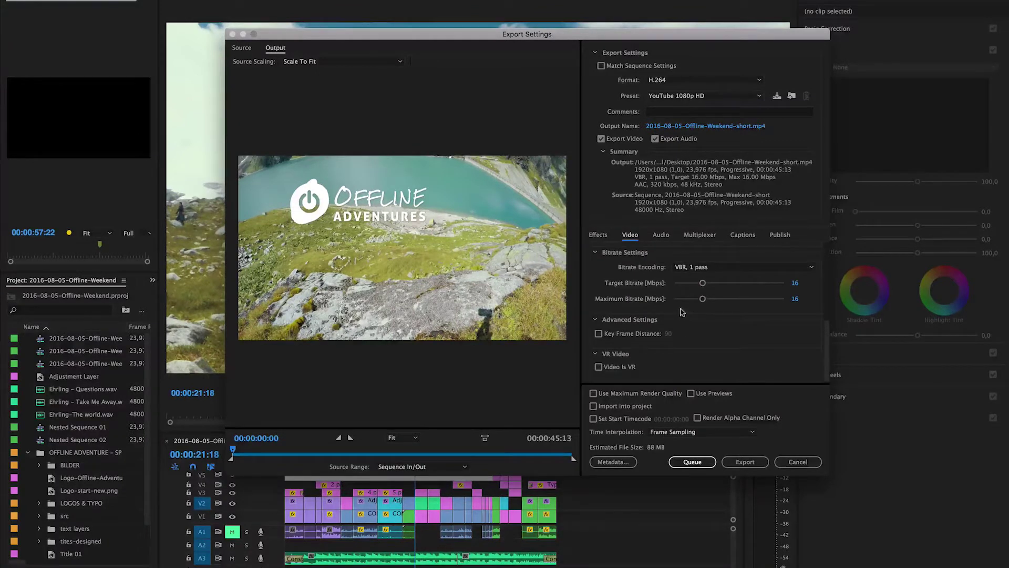
click(603, 395)
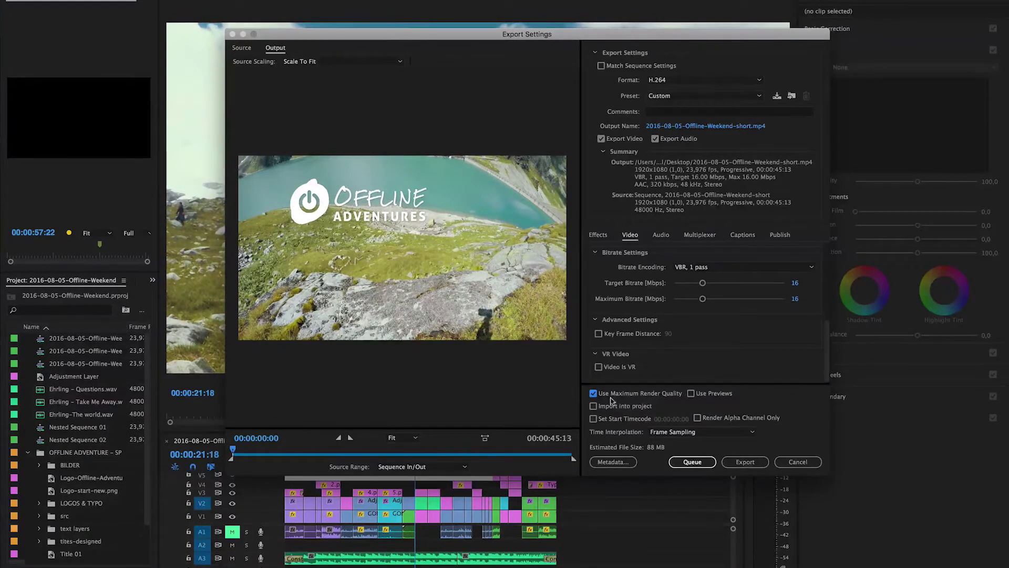
Reopen the export Preset list and browse its entries
click(704, 96)
scroll(757, 210, down, 10)
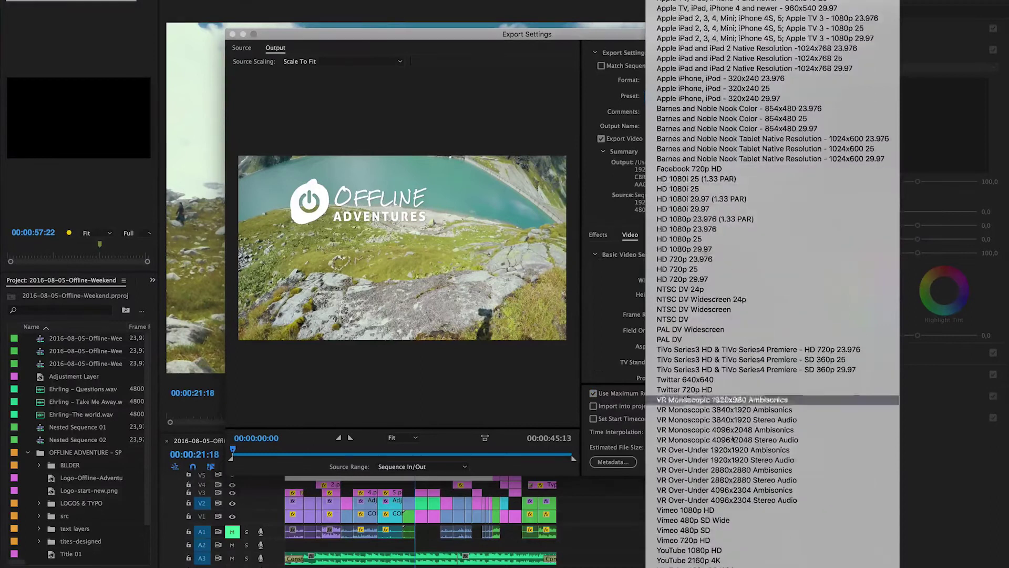
scroll(758, 49, up, 10)
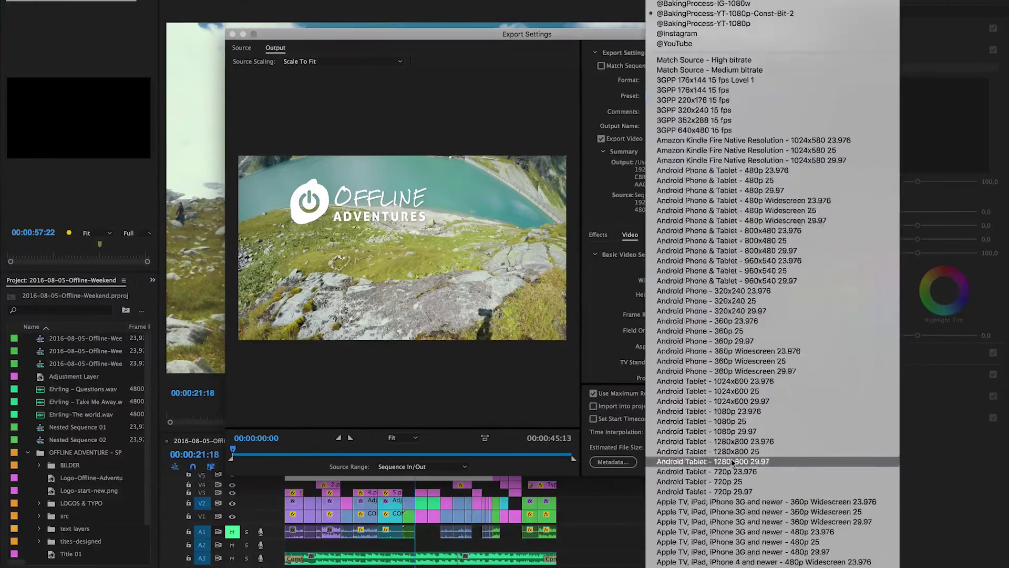
click(757, 13)
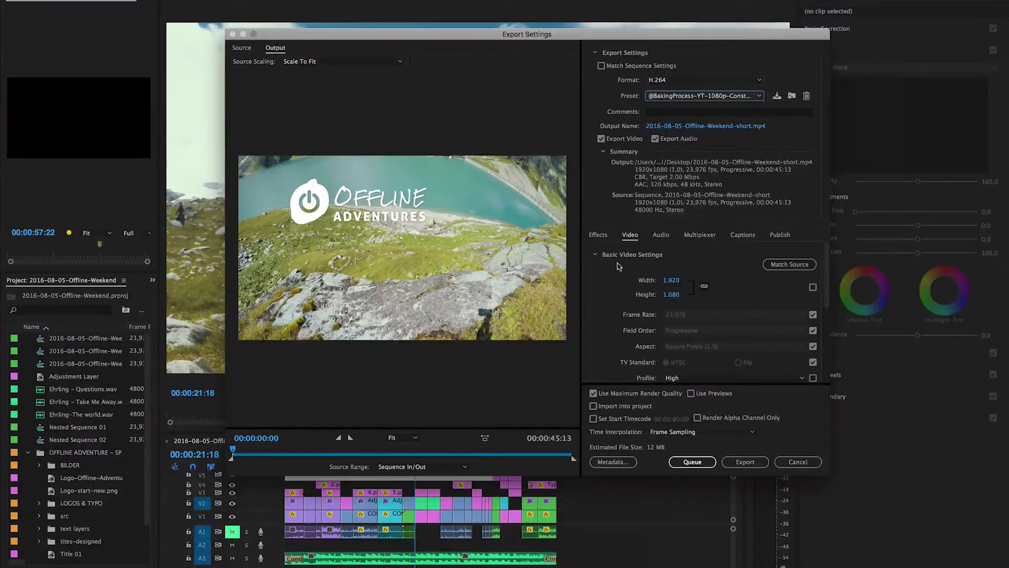
scroll(618, 266, down, 5)
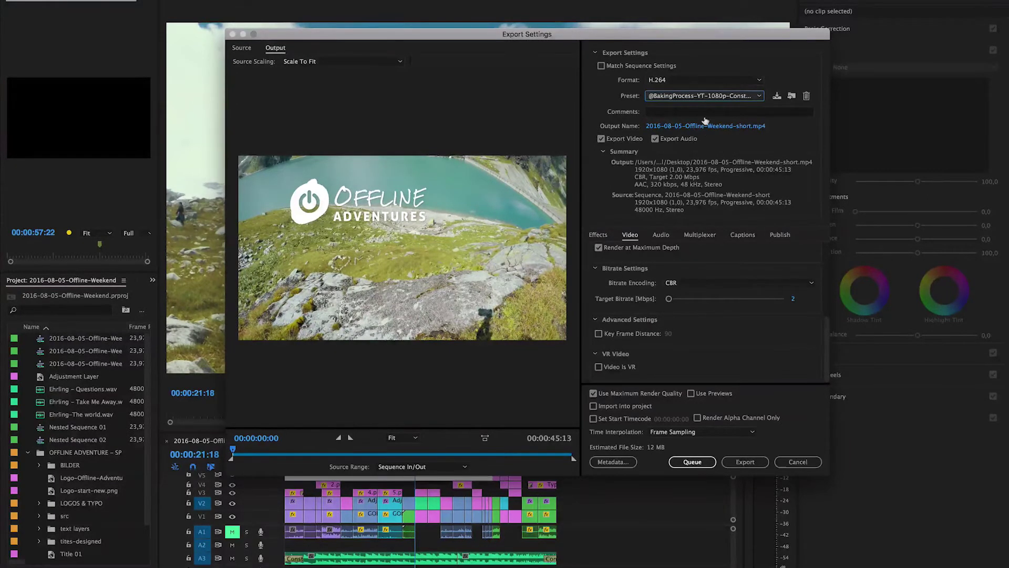
click(698, 97)
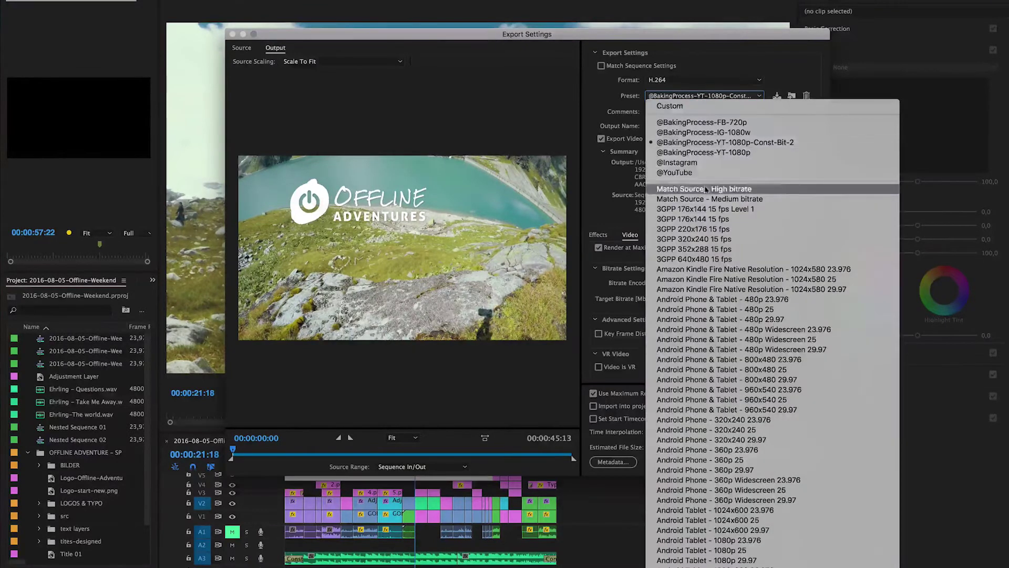
click(705, 174)
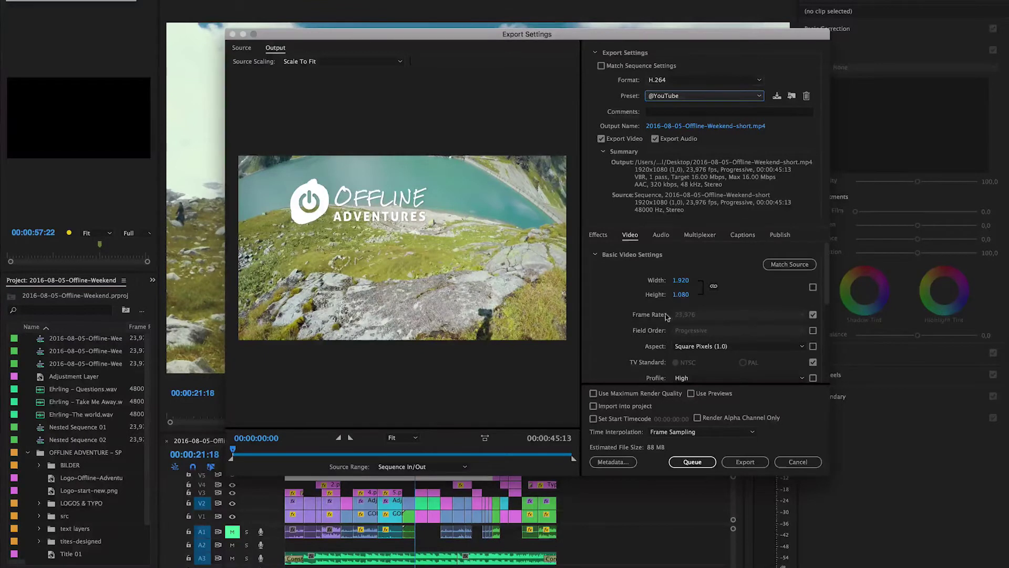
scroll(619, 343, down, 3)
scroll(619, 342, down, 2)
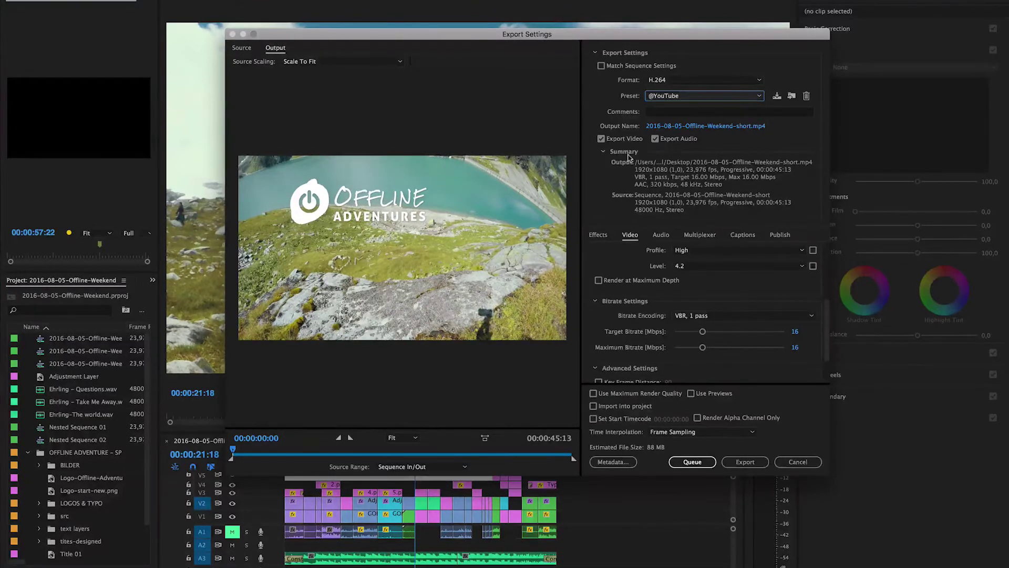
Choose the YouTube 1080p HD preset from the Preset list
click(665, 98)
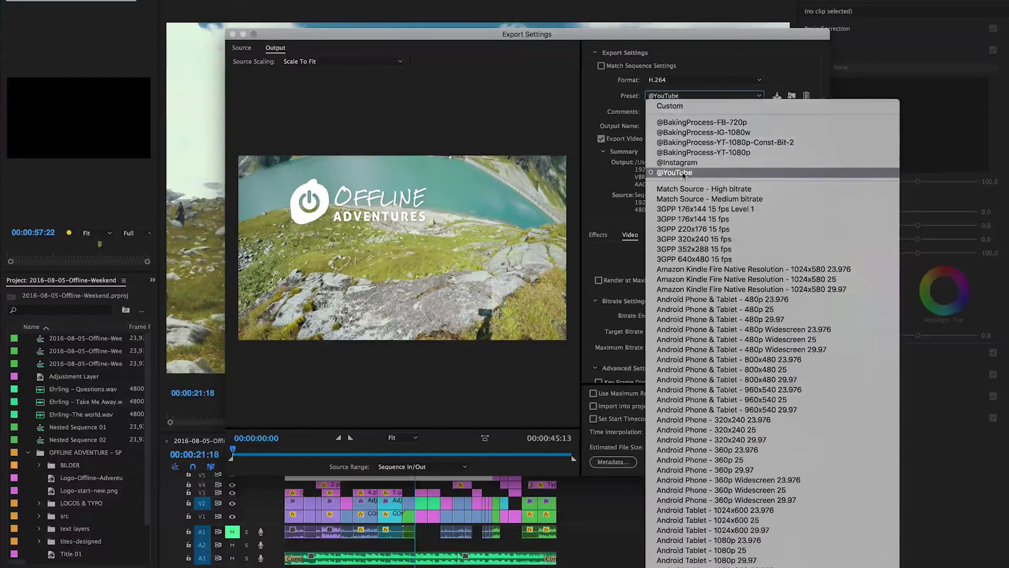
scroll(728, 177, down, 10)
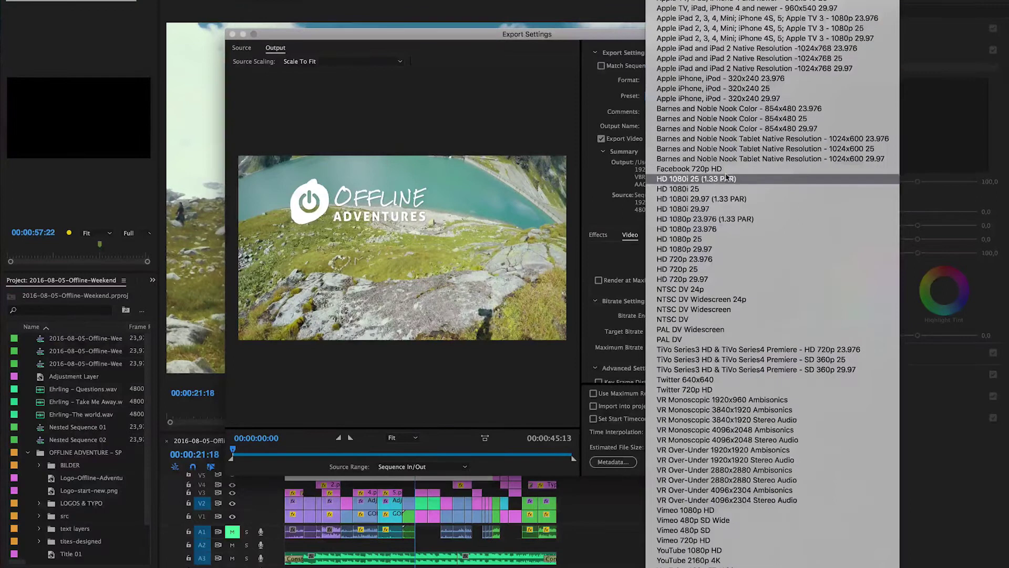
click(721, 551)
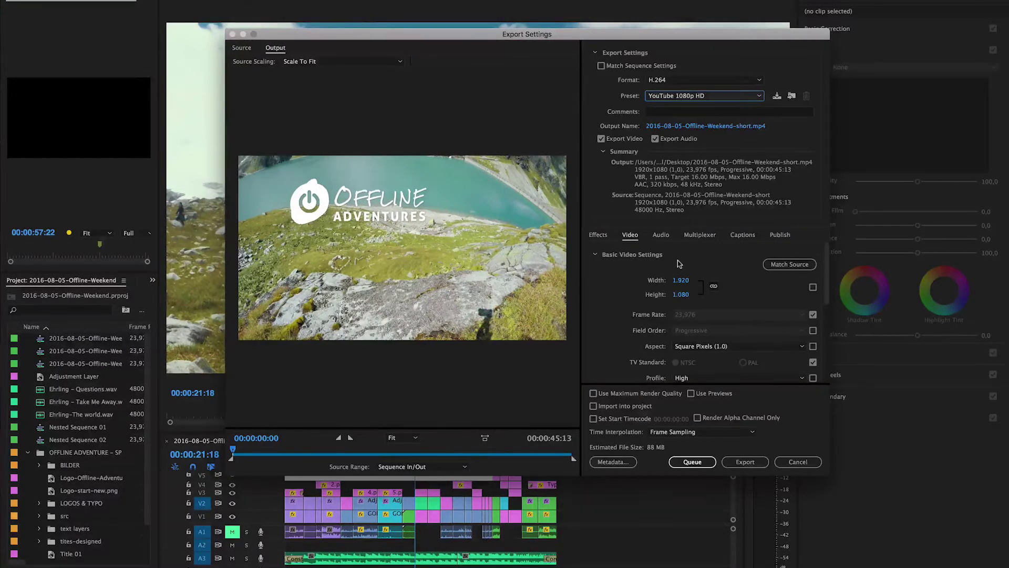
click(695, 95)
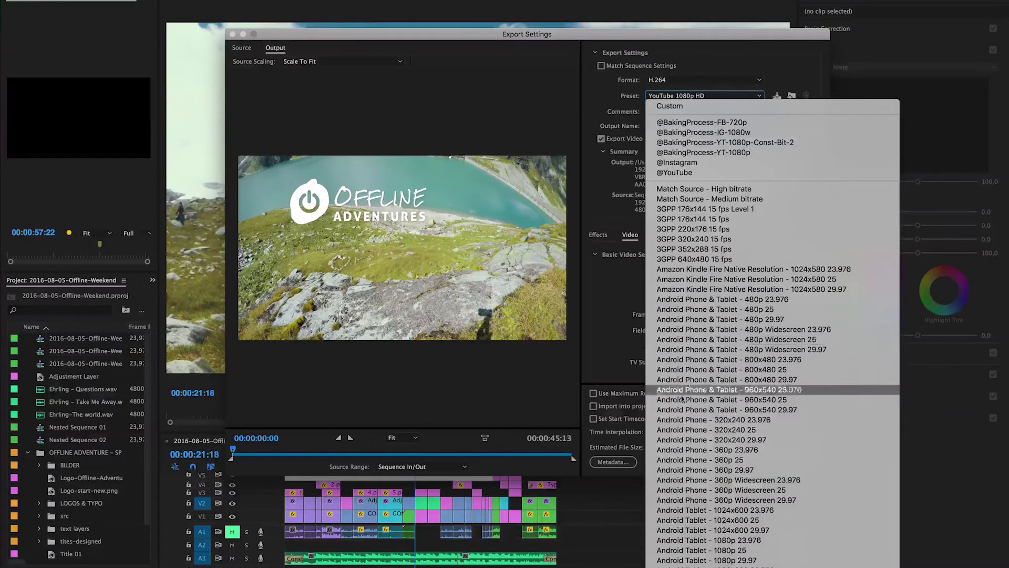
scroll(658, 289, down, 5)
scroll(658, 289, down, 10)
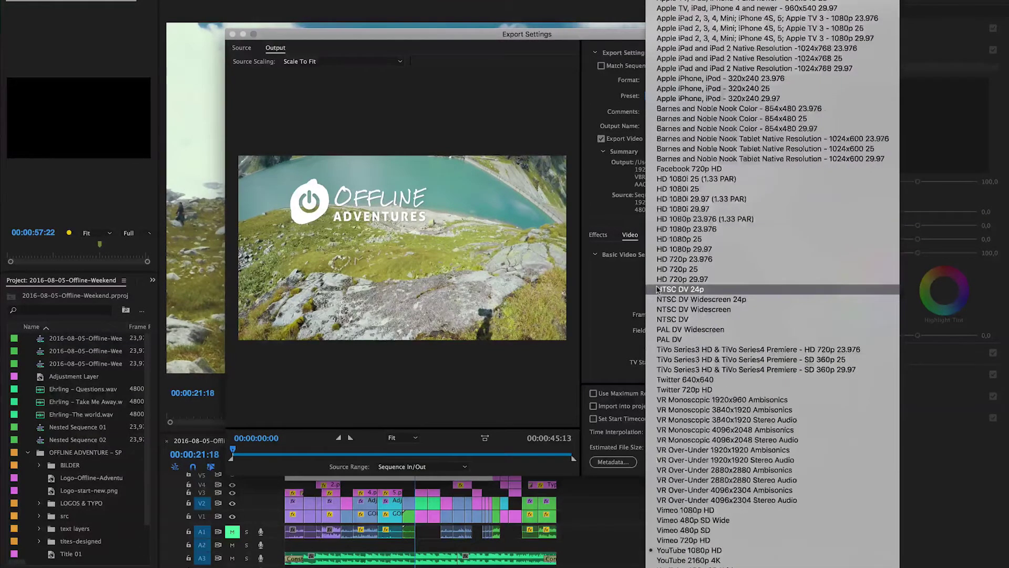
scroll(658, 289, up, 15)
click(605, 107)
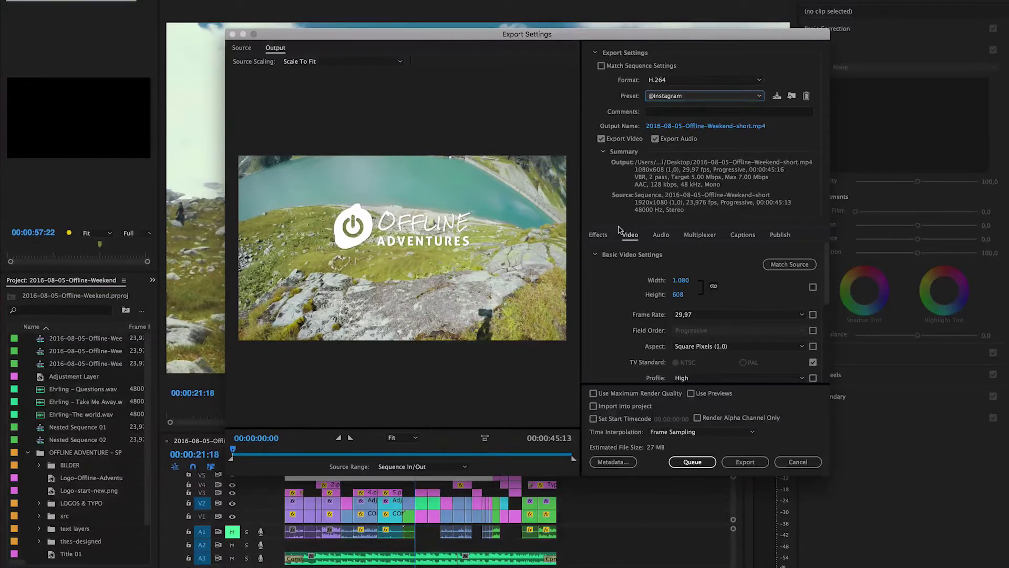
key(Down)
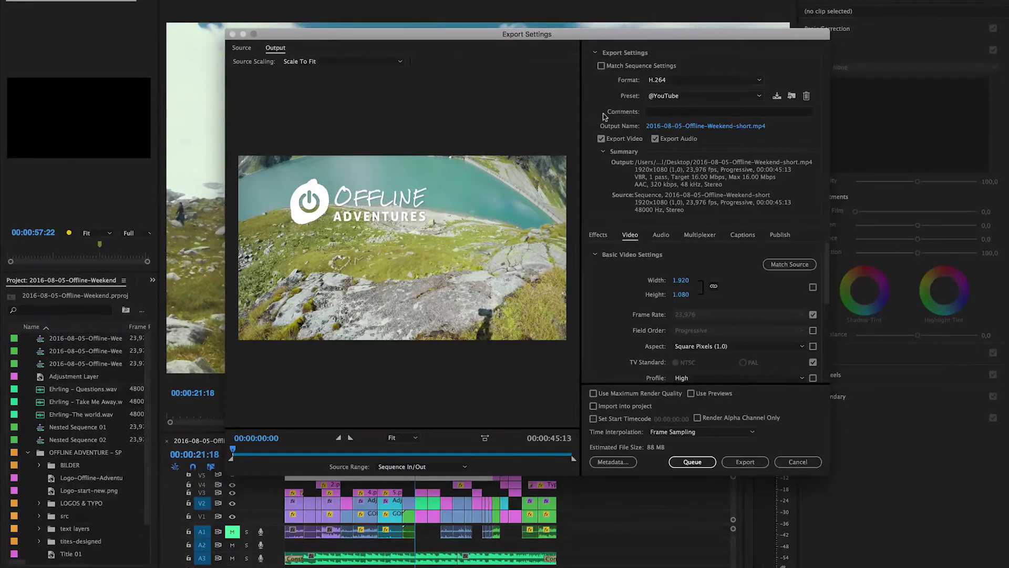
Keep Bitrate Encoding at VBR, 1 pass with the 16 Mbps target in the Video tab
scroll(704, 315, down, 10)
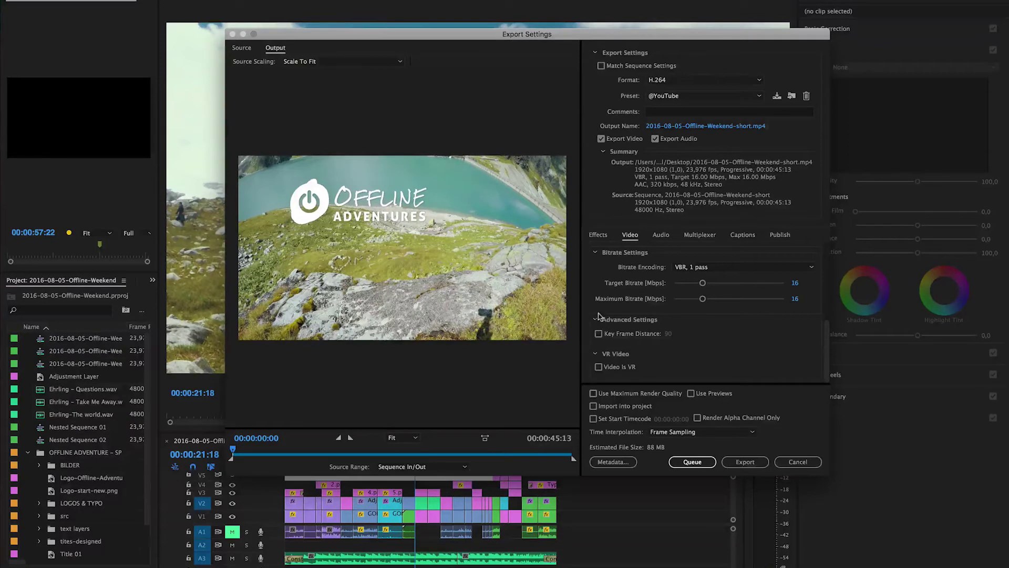
scroll(599, 315, up, 6)
scroll(599, 316, down, 4)
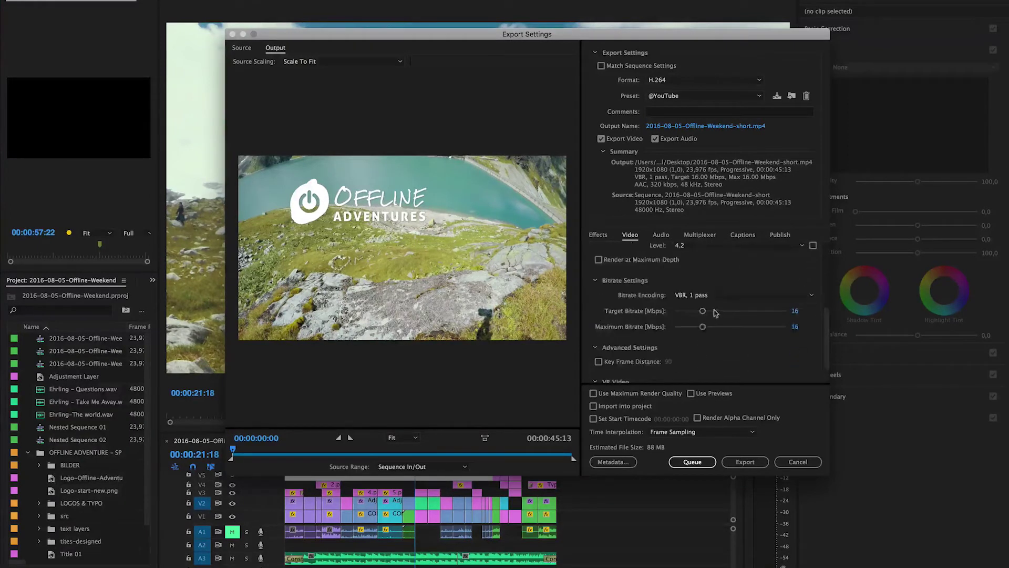
click(735, 294)
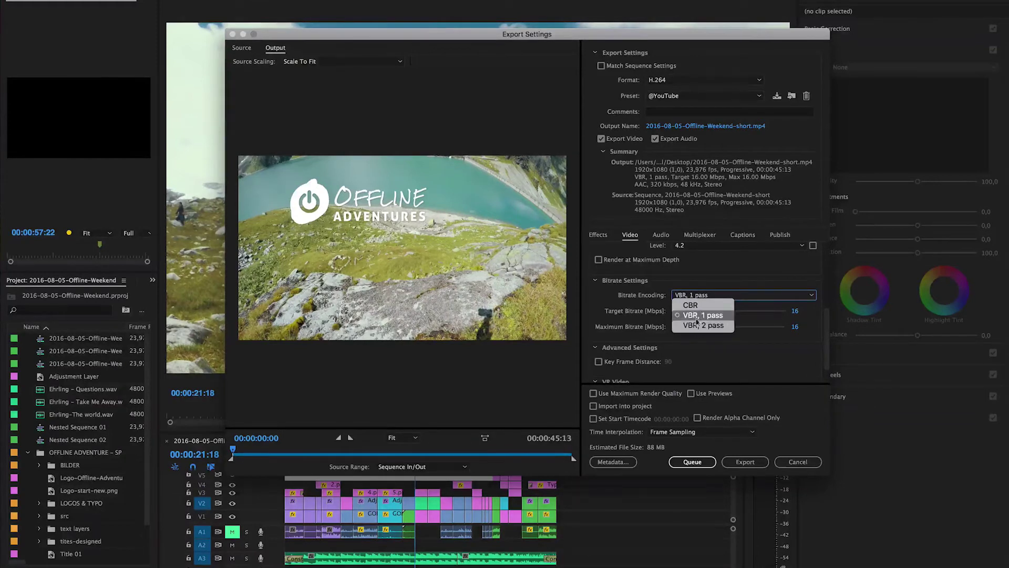
click(604, 298)
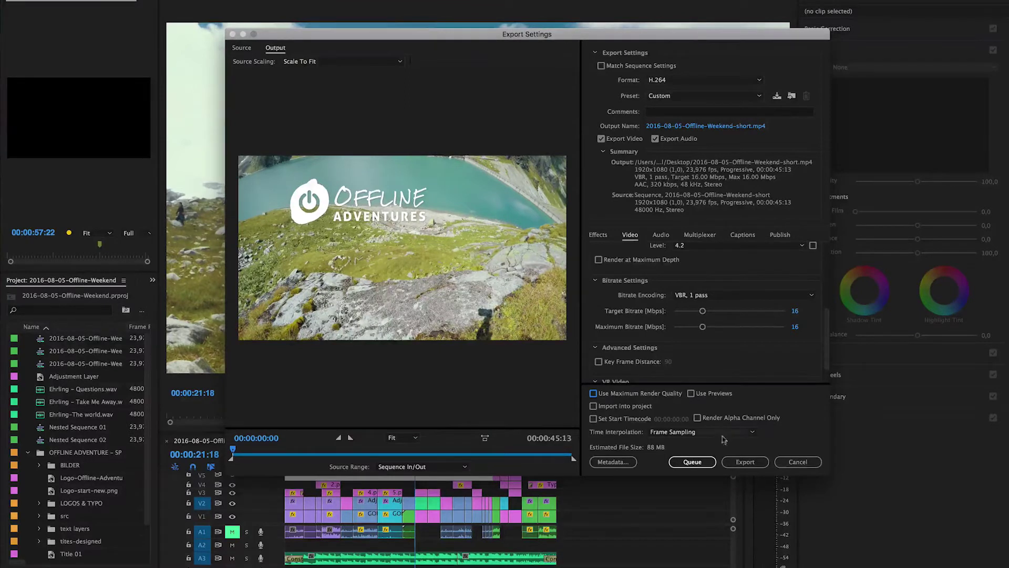
Queue the weekend sequence as an H.264 Custom job in Adobe Media Encoder
click(704, 464)
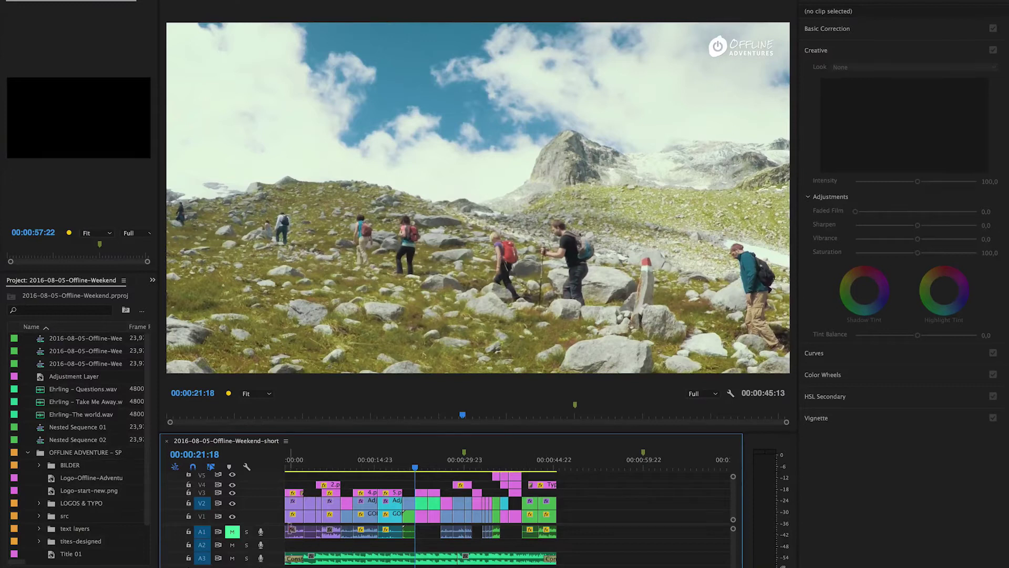
Select the adjustment layer to show its KDX - Rec.709 Lumetri grade and return the playhead to the sequence start
click(353, 464)
click(287, 465)
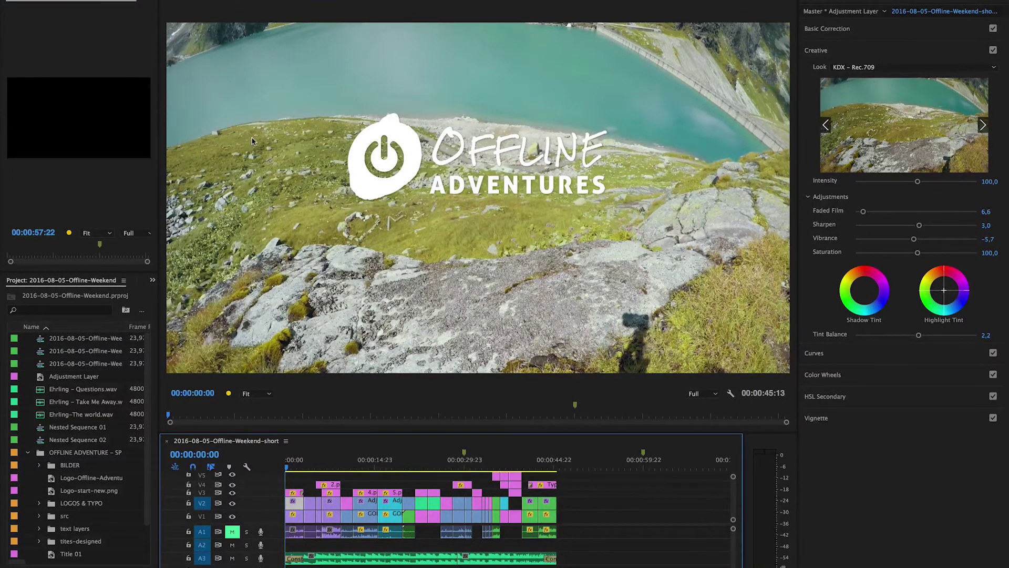
click(289, 0)
Switch to the 03 - Effects workspace and bring up the Audio Track Mixer panel
mouse_move(308, 352)
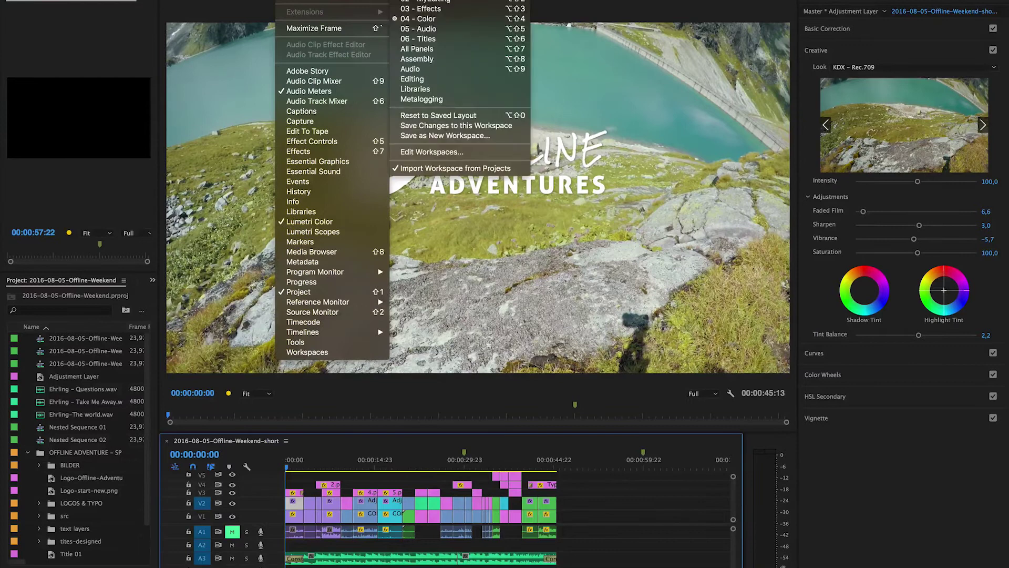
click(444, 9)
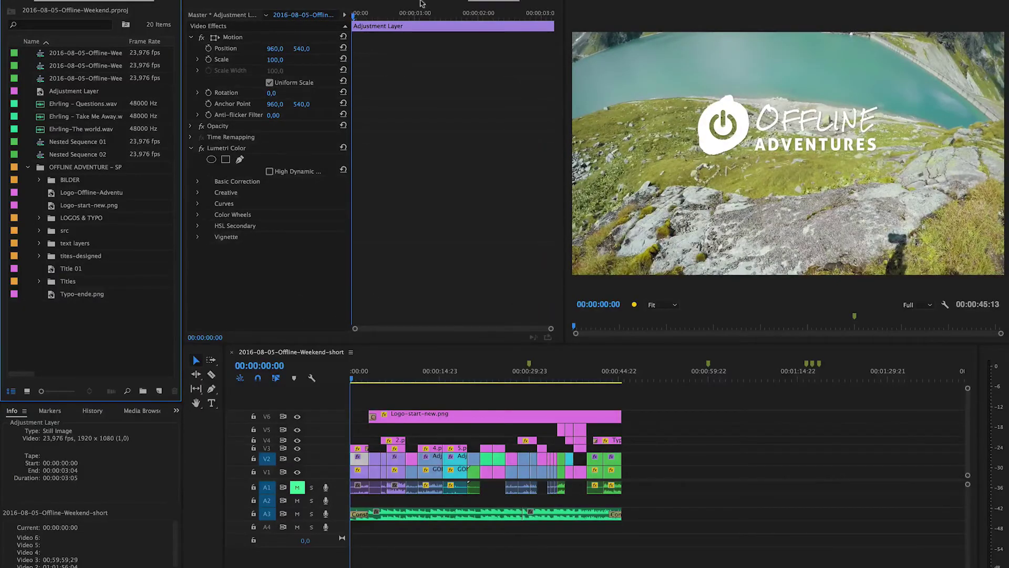
click(423, 3)
click(557, 3)
click(594, 18)
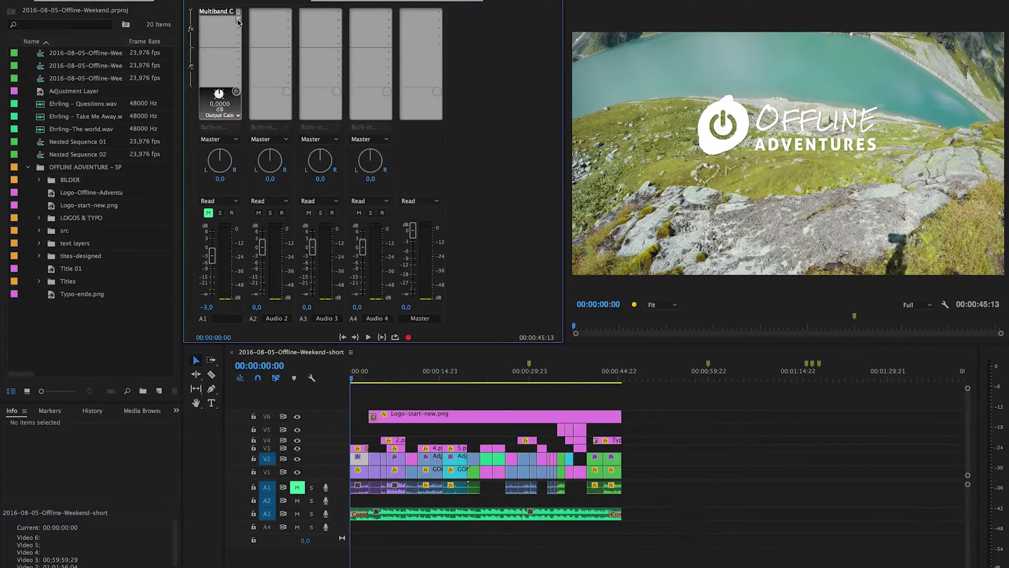
Add Adaptive Noise Reduction to Audio 1, bypass it, then remove it, leaving the Multiband Compressor
click(218, 20)
mouse_move(270, 51)
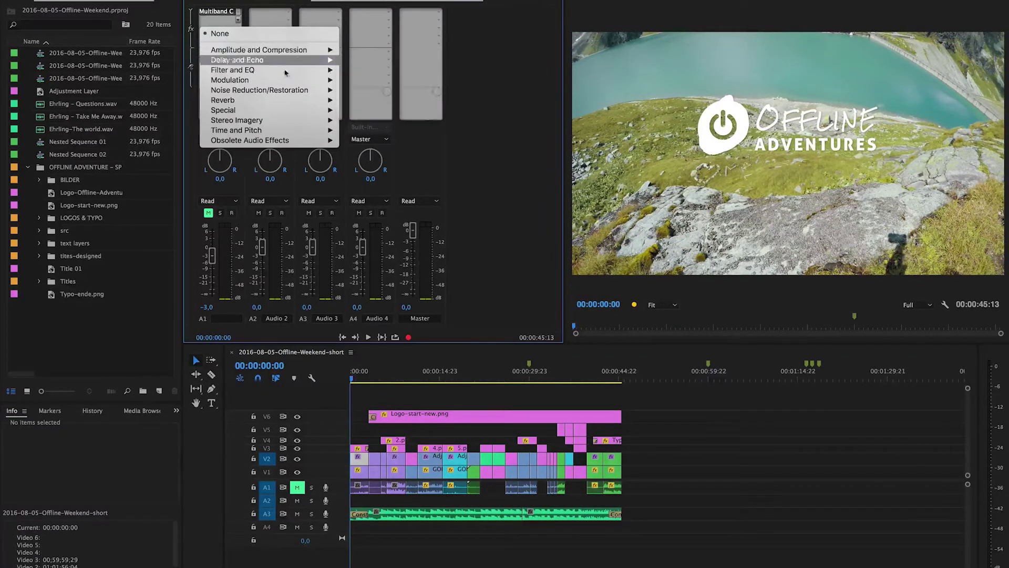
mouse_move(275, 83)
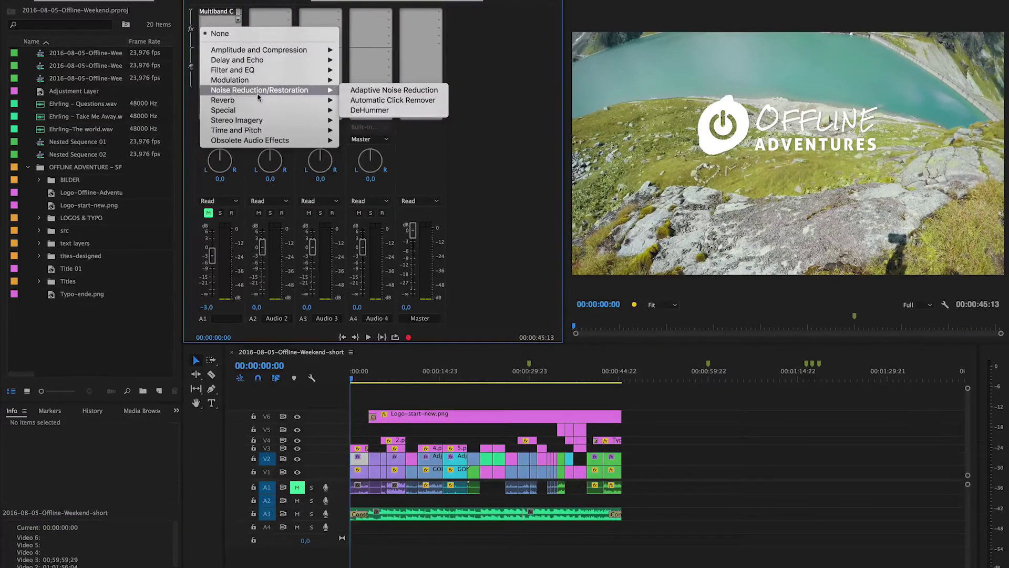
click(382, 90)
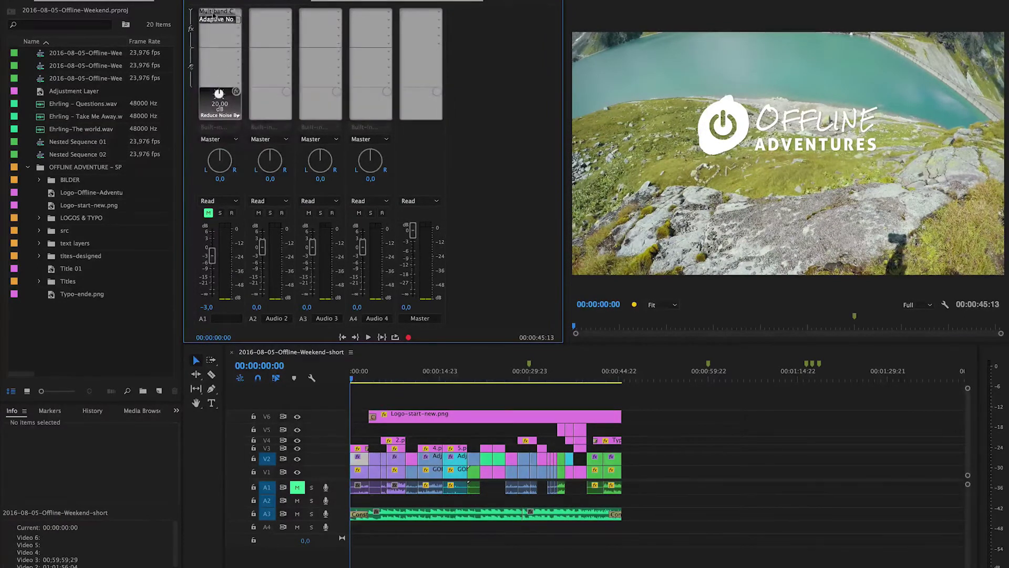
click(235, 91)
click(238, 19)
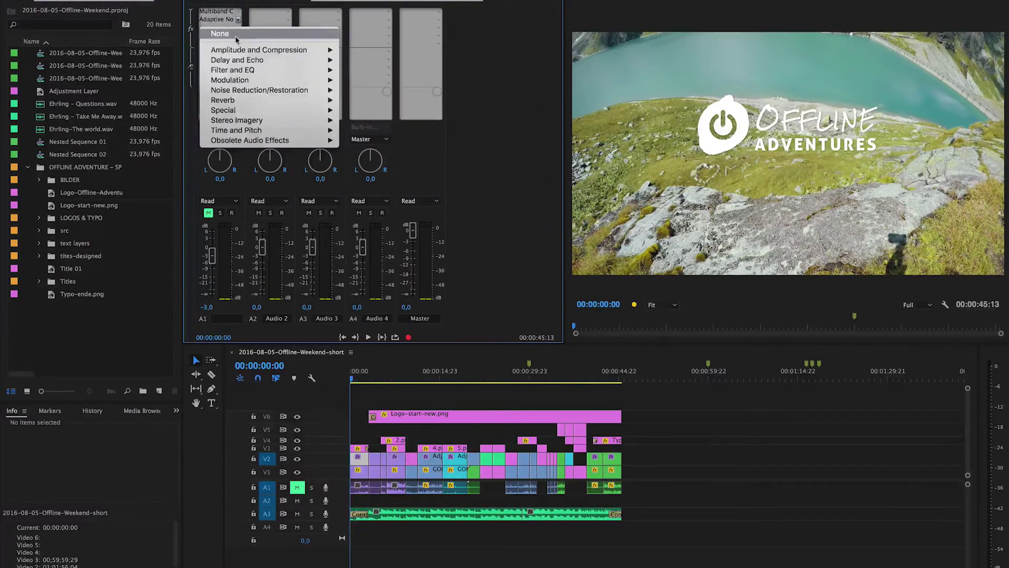
click(219, 33)
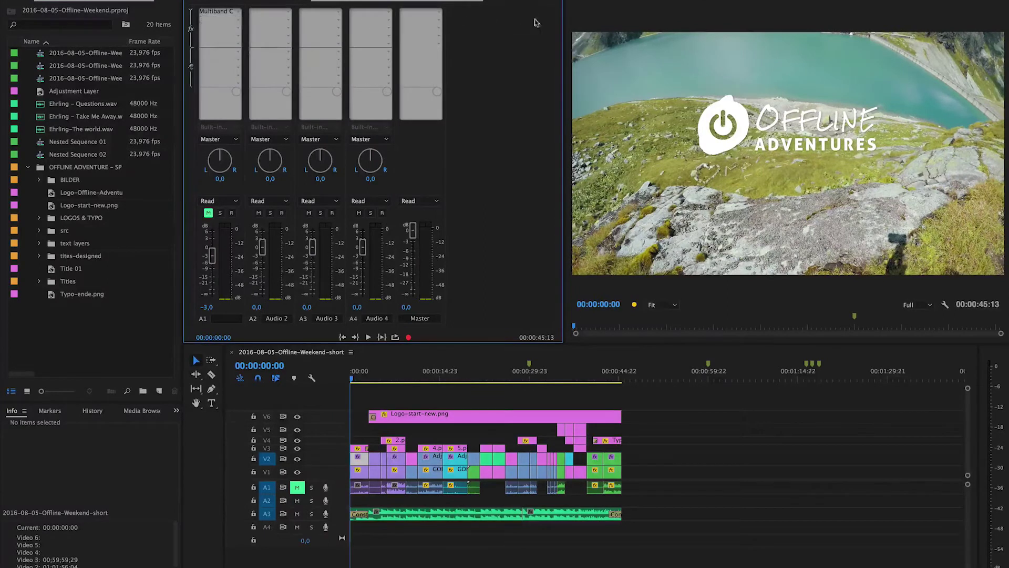
click(432, 397)
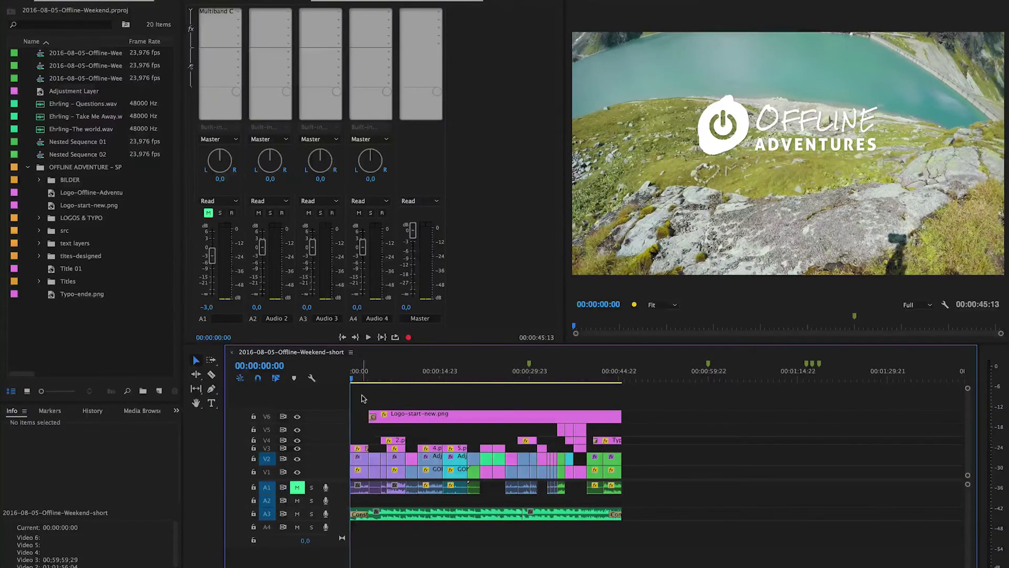
Select the first V2 adjustment layer clip and play the sequence through to the HEALTHY COOKING title
click(359, 457)
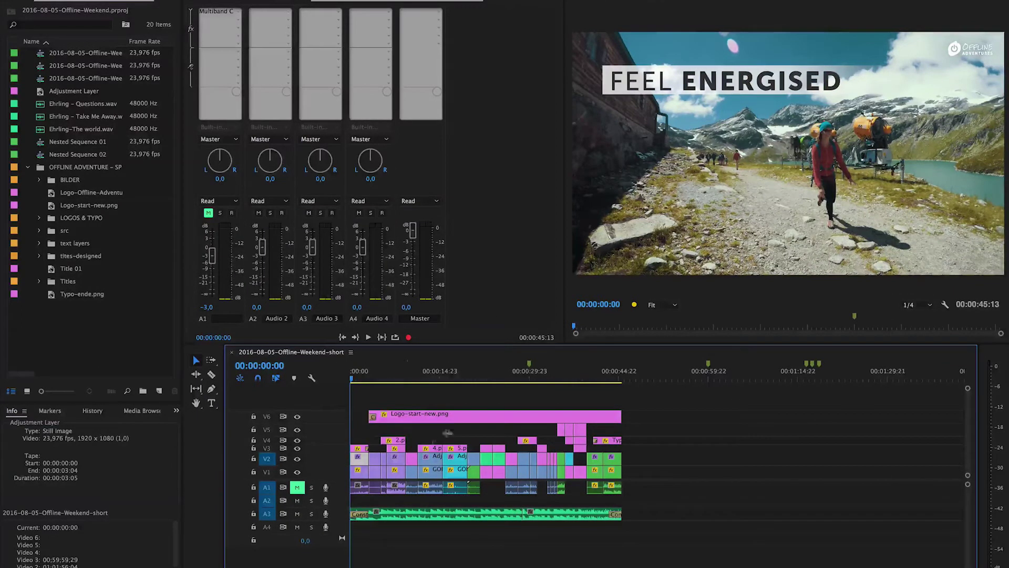
key(space)
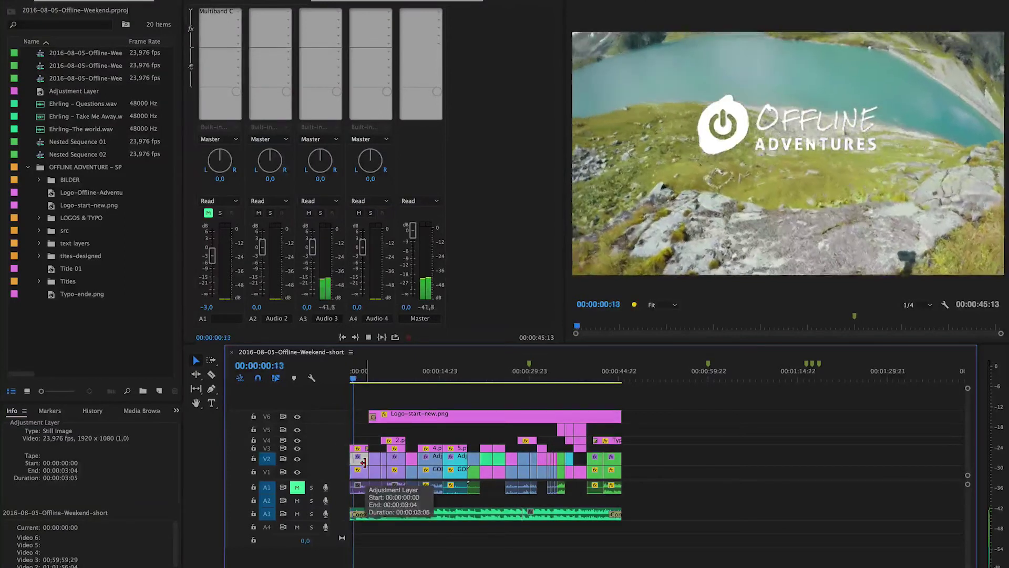